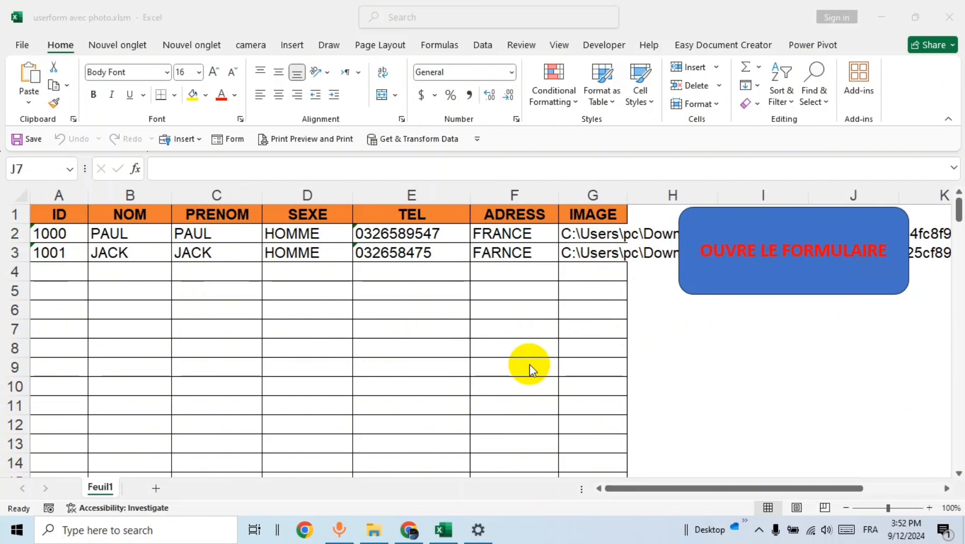
- Open the entry form, enter a man's name, first name, HOMME, phone and FRANCE, then save
click(766, 257)
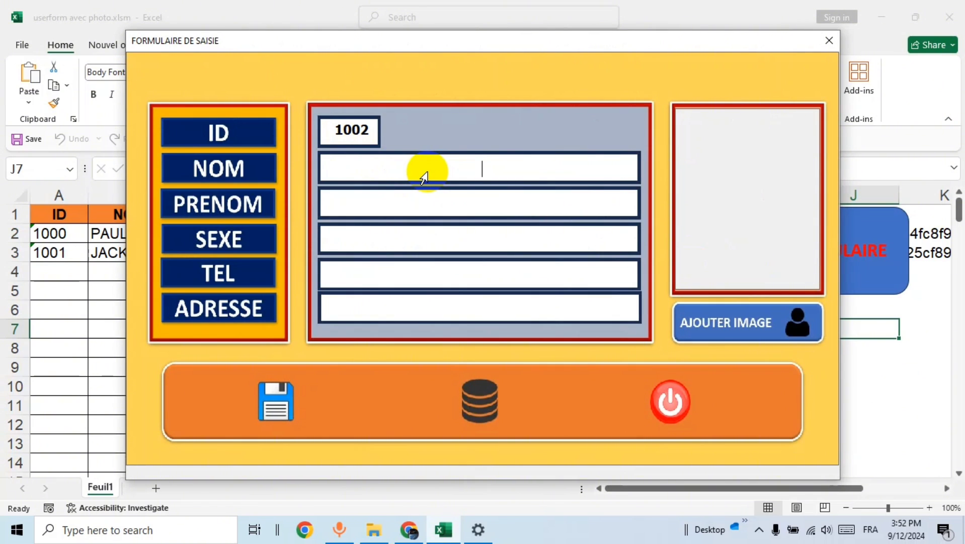
text(LU)
text(C)
key(Tab)
text(L)
text(UK)
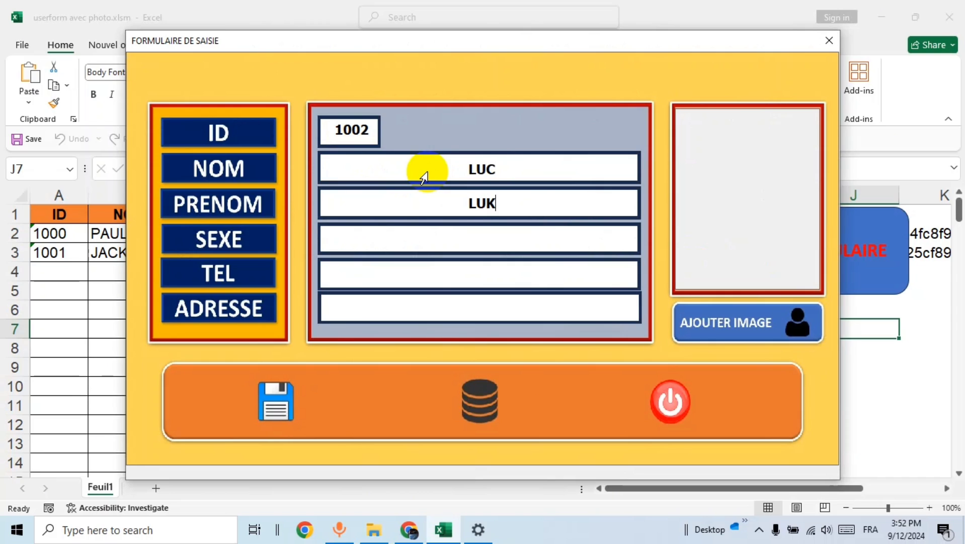
key(Tab)
text(HO)
text(MME)
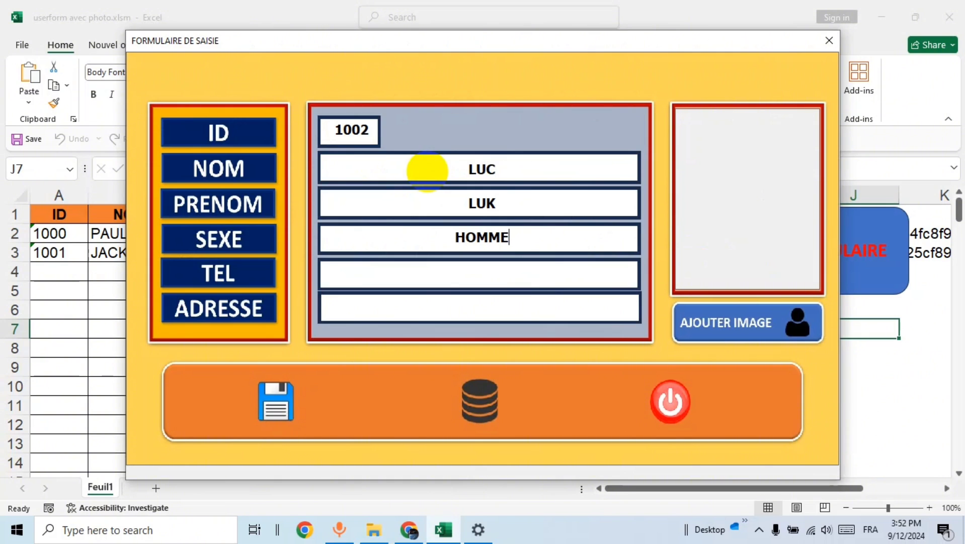
key(Tab)
text(0000022)
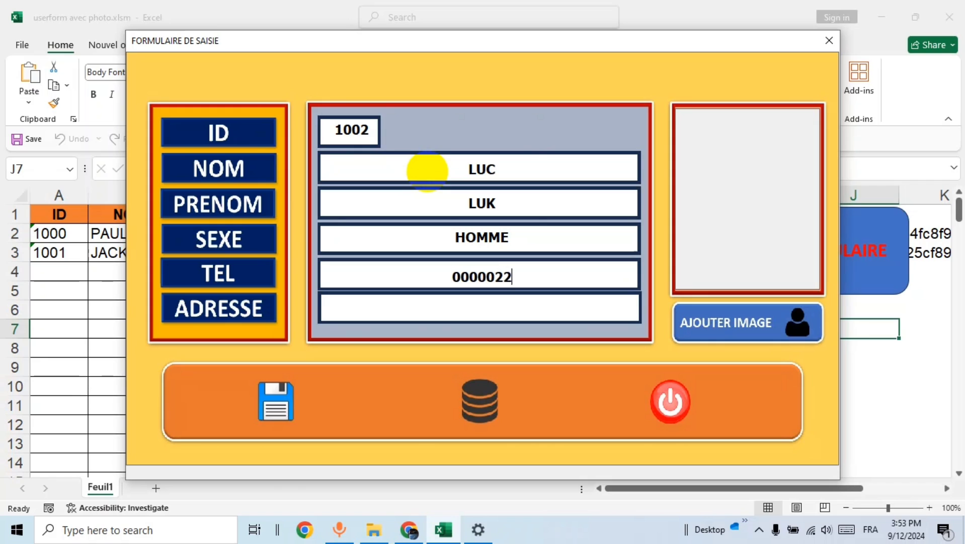
text(15485)
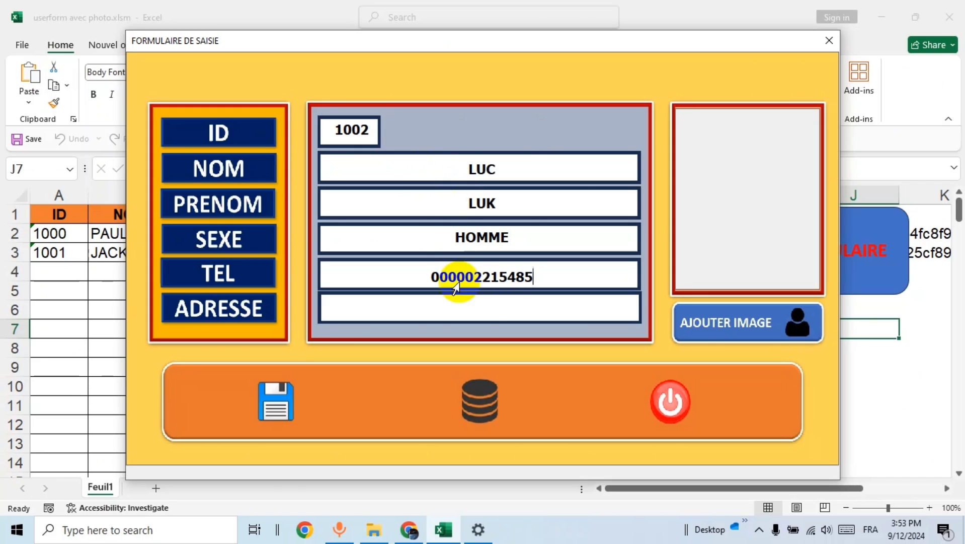
click(485, 305)
text(FRA)
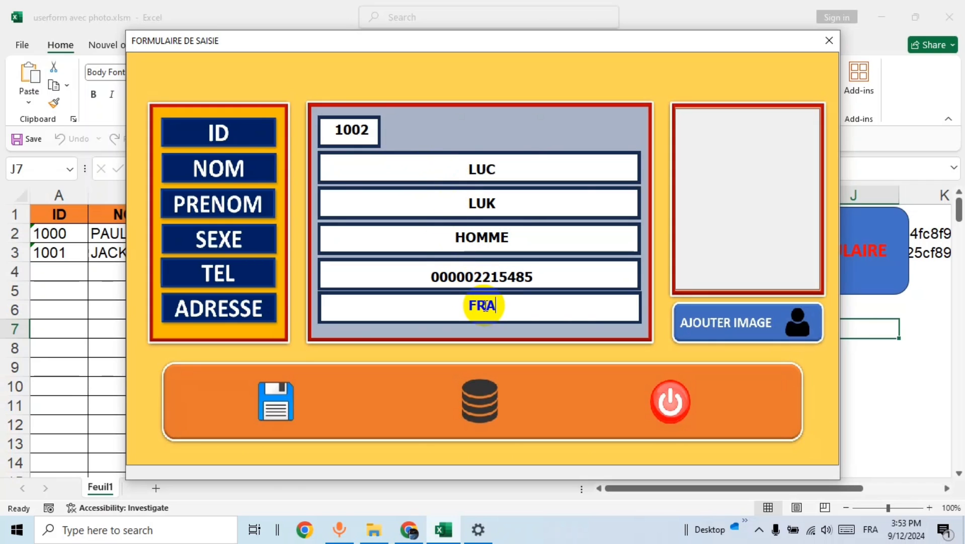
text(NCE)
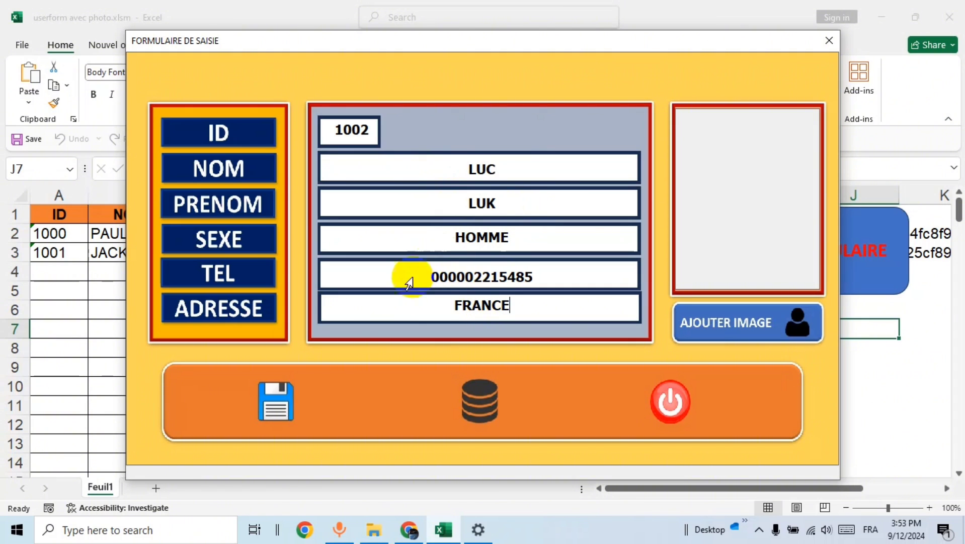
click(290, 395)
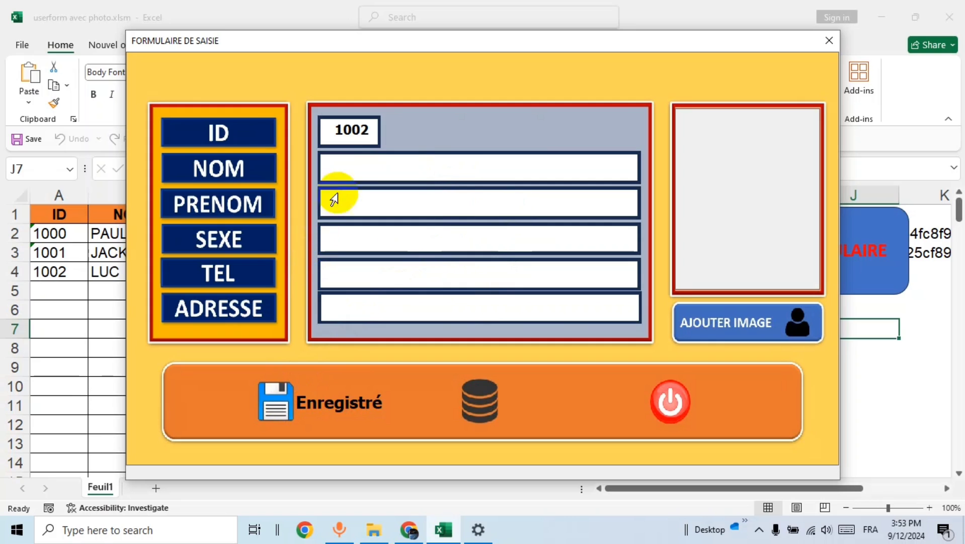
- Close and reopen the entry form to confirm it now proposes ID 1003
click(365, 130)
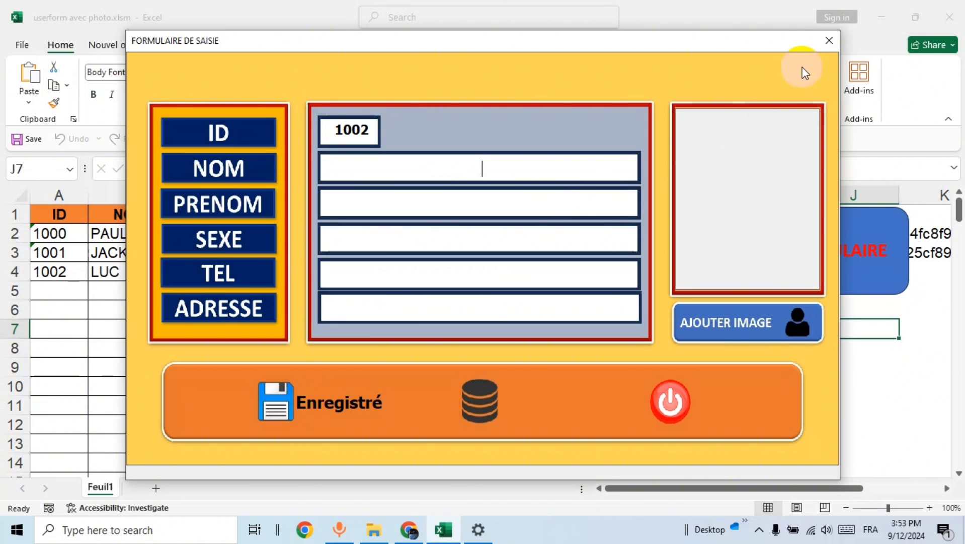
click(828, 41)
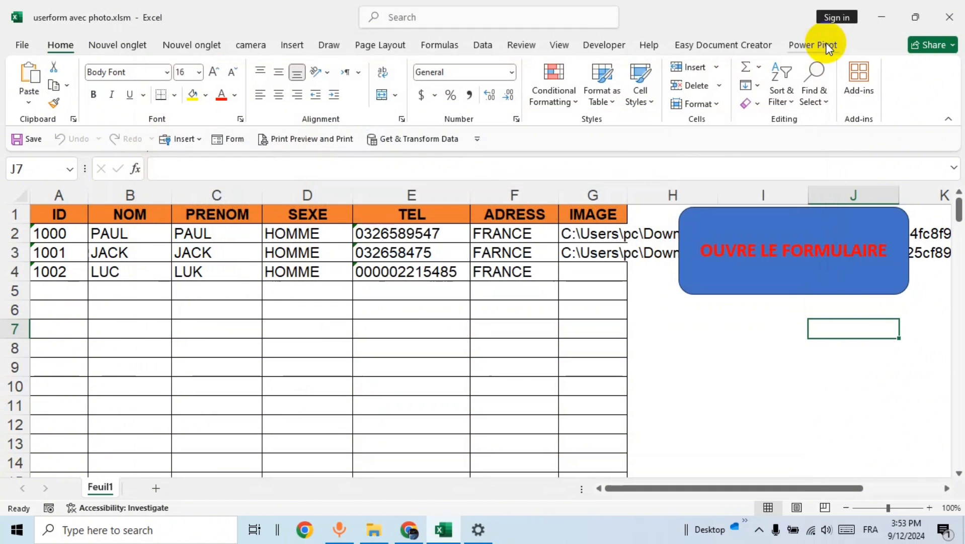
click(781, 261)
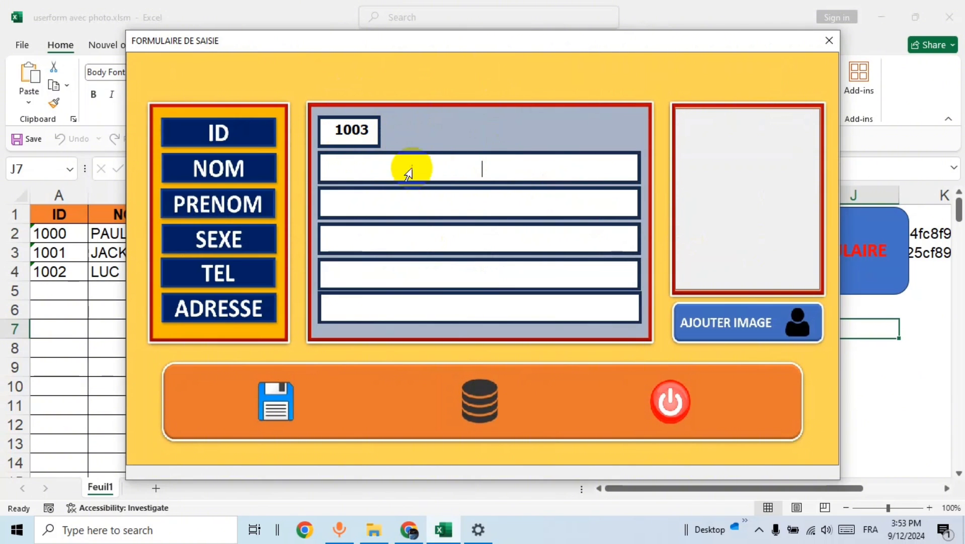
- Close the form and delete the saved records in rows 2–4, keeping the header row
click(829, 41)
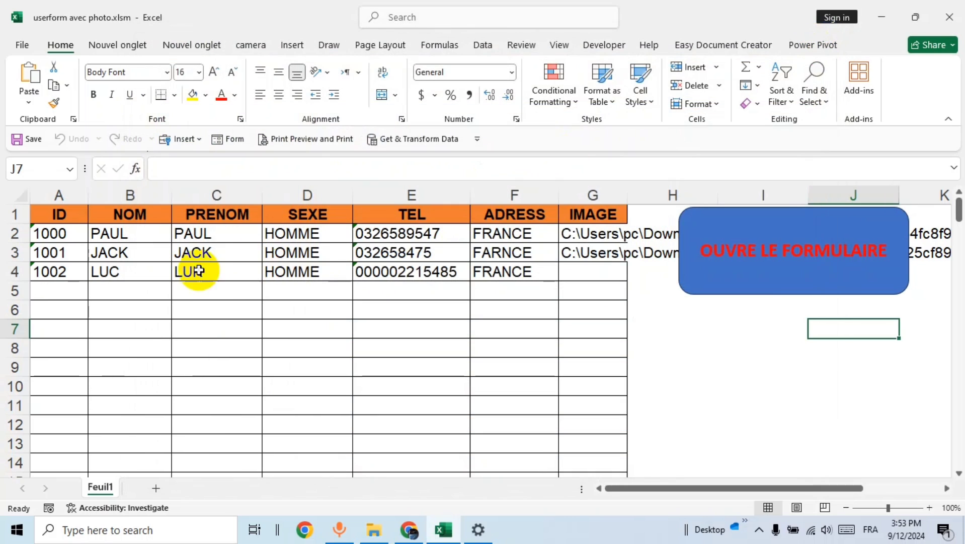
drag(14, 233, 15, 271)
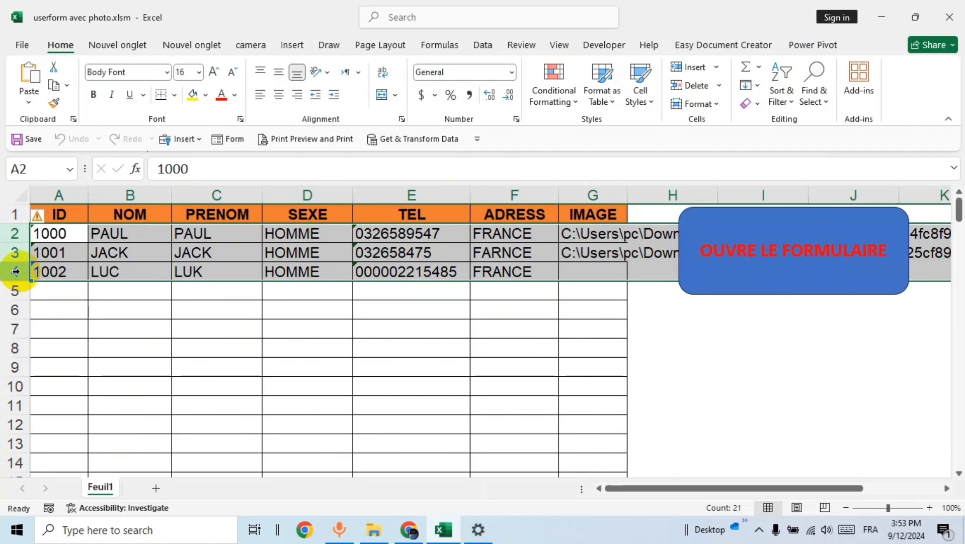
key(Delete)
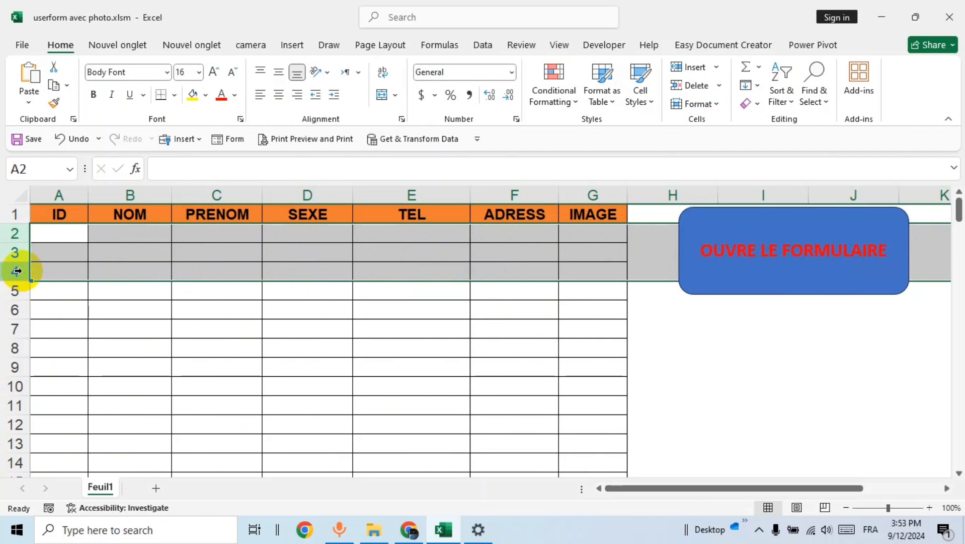
- Open the Visual Basic editor and show the code behind UserForm1's save label
click(594, 45)
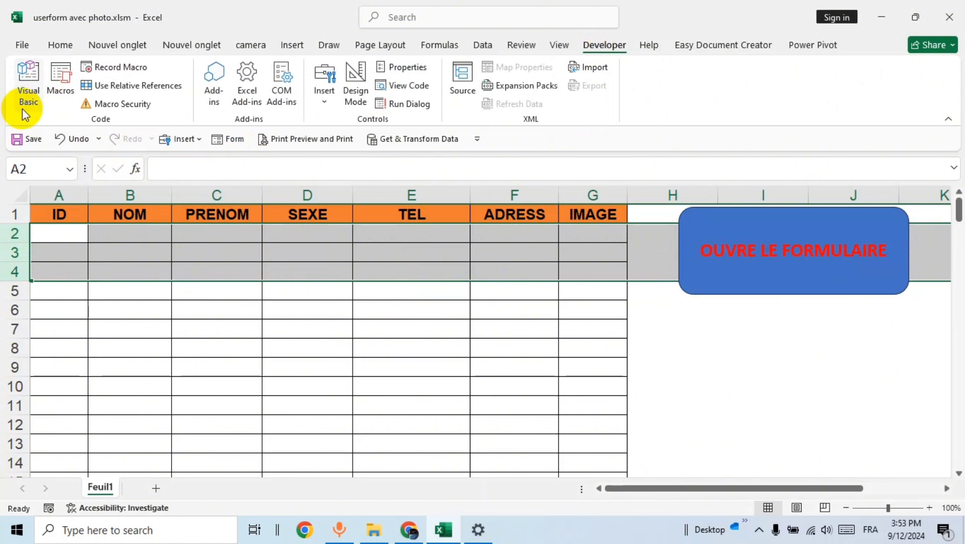
click(30, 85)
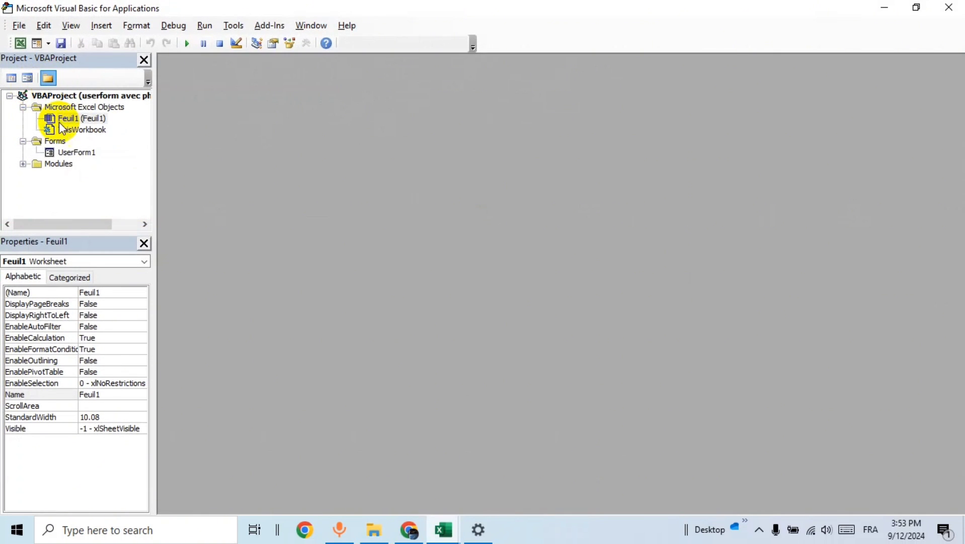
double_click(76, 152)
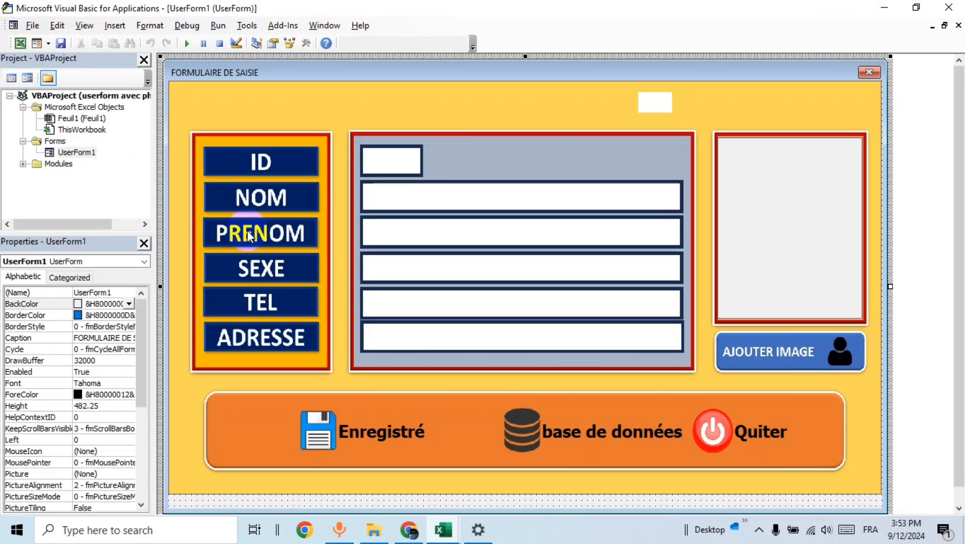
drag(331, 435, 317, 434)
click(325, 432)
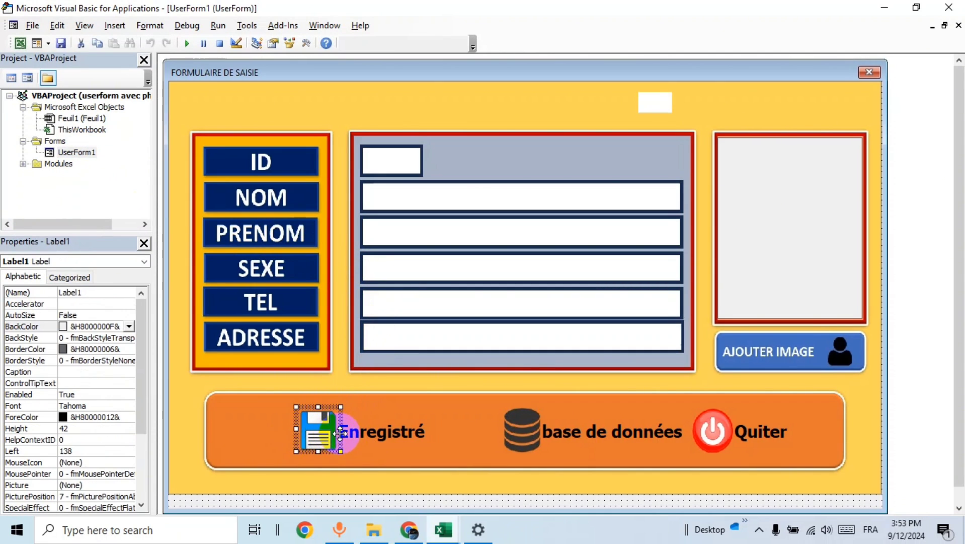
double_click(327, 433)
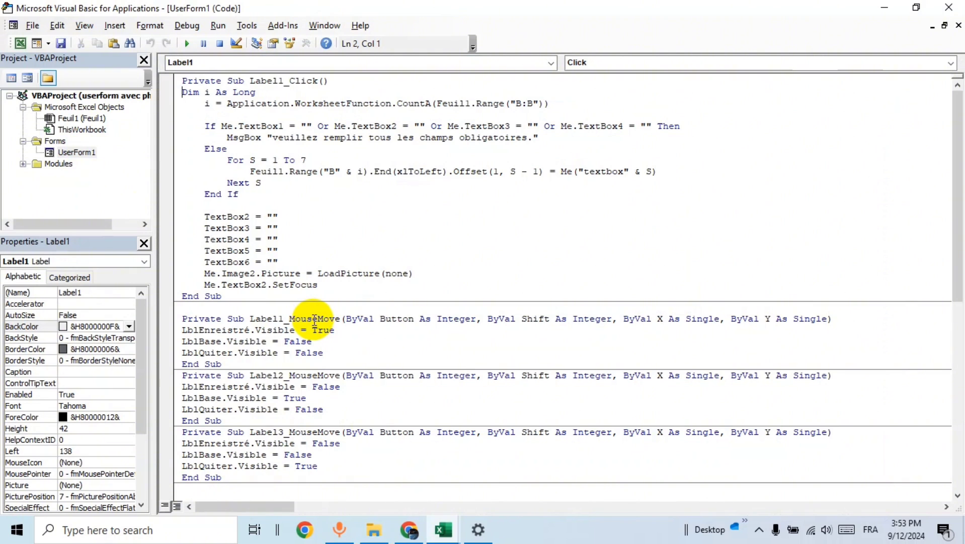
- Add Me.TextBox1 = Me.TextBox1 + 1 after the TextBox6 clearing line, then run the form
click(299, 262)
key(Return)
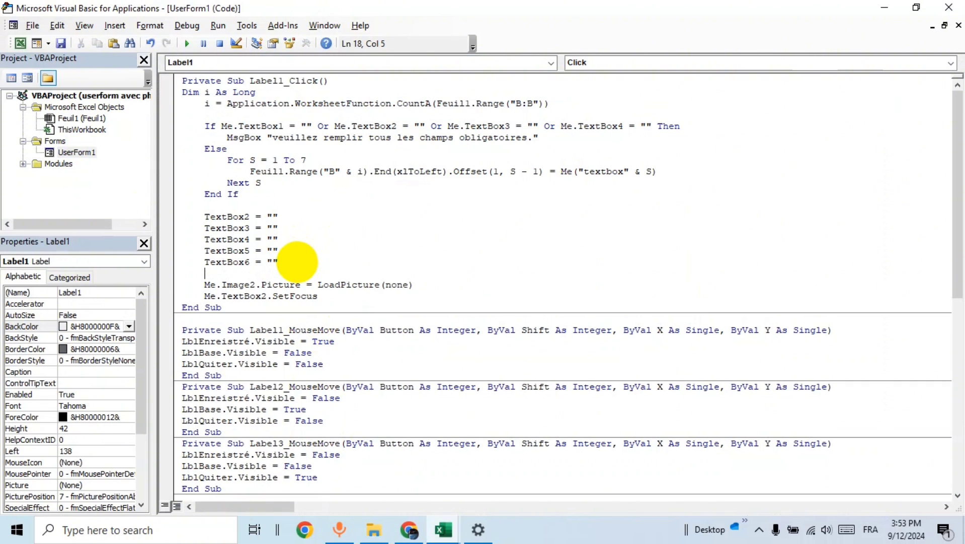
text(ME)
text(.)
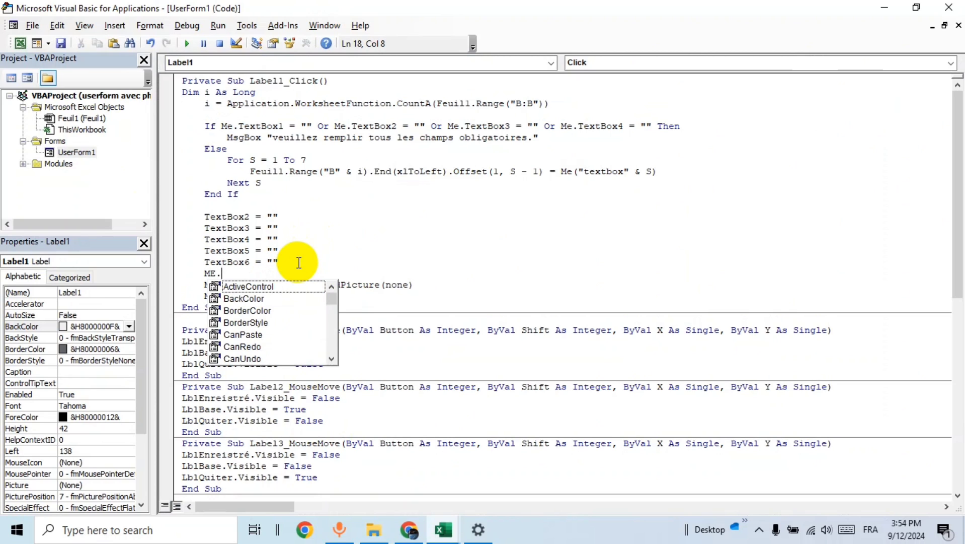
text(TE)
key(Tab)
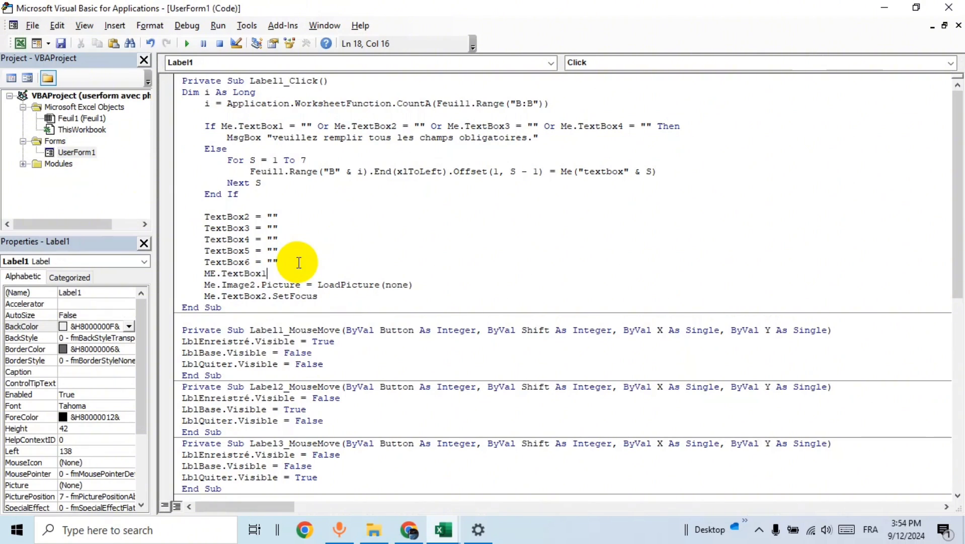
text(+)
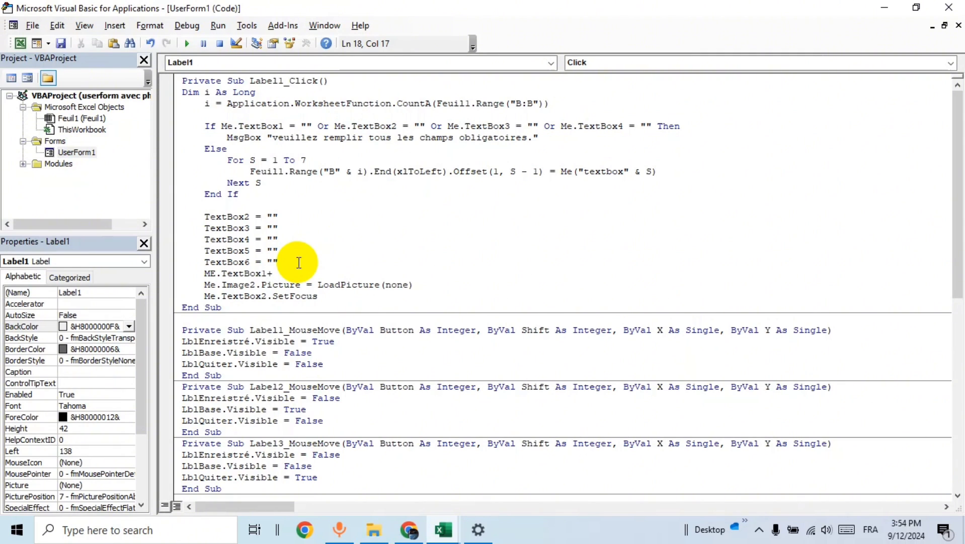
key(BackSpace)
text(=m)
text(e.t)
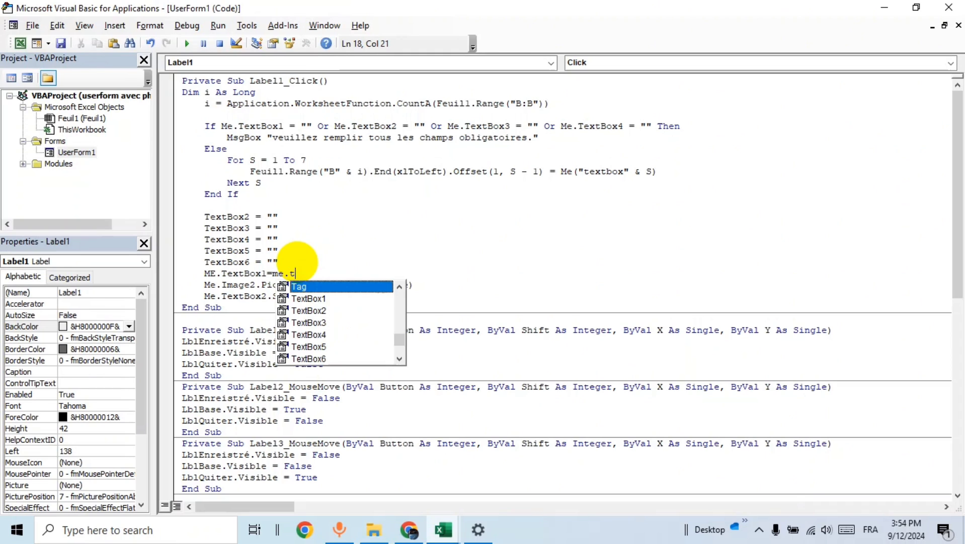
text(ex)
key(Tab)
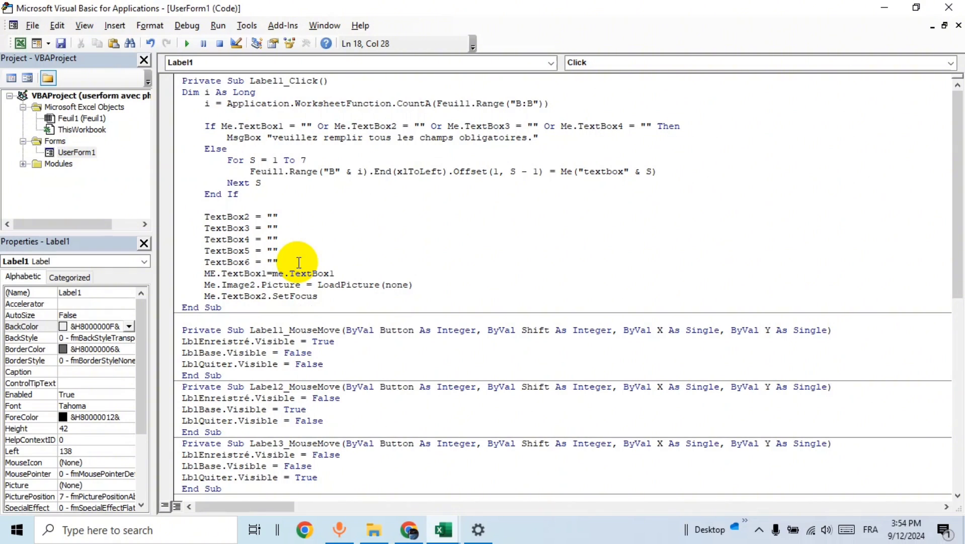
text(+1)
click(539, 240)
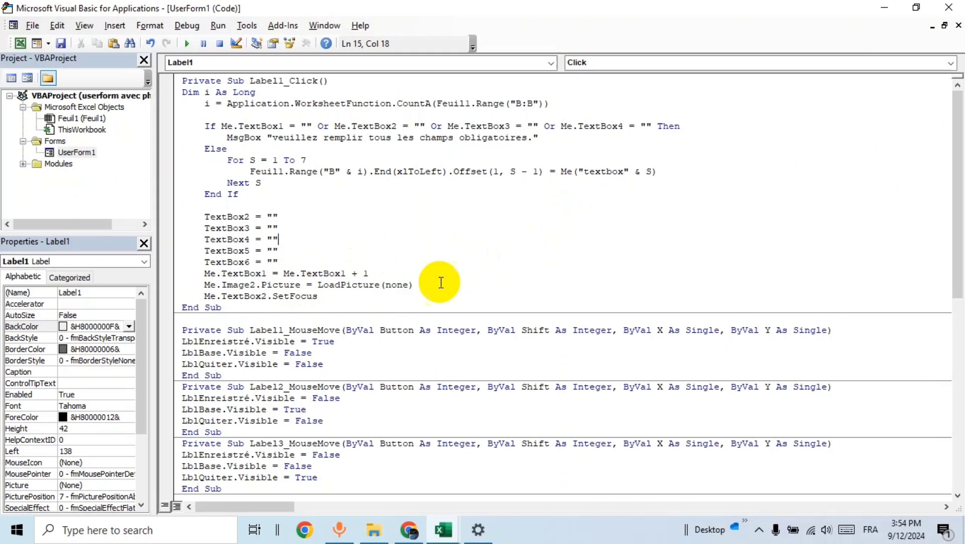
click(188, 43)
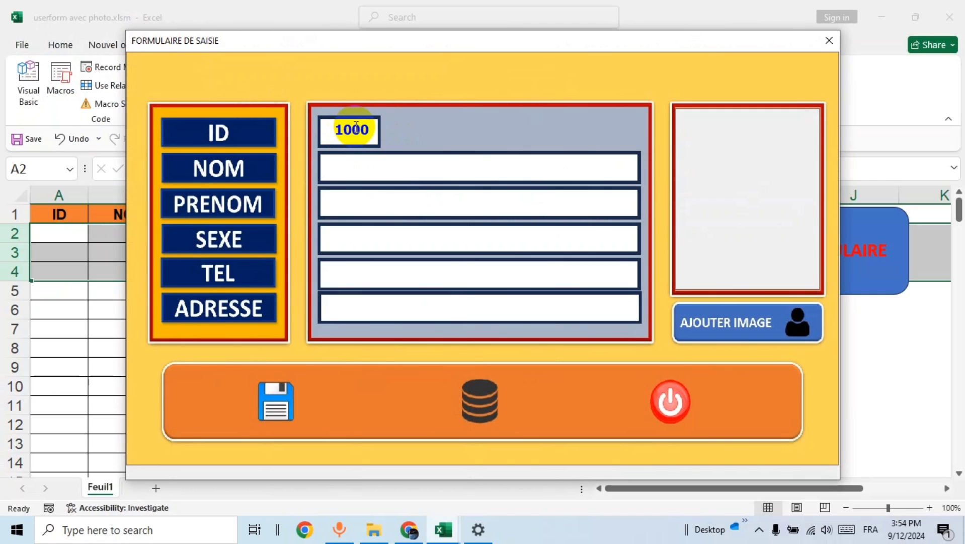
- Enter a man's name, first name, sex homme, phone and address france, and save as record 1000
key(Tab)
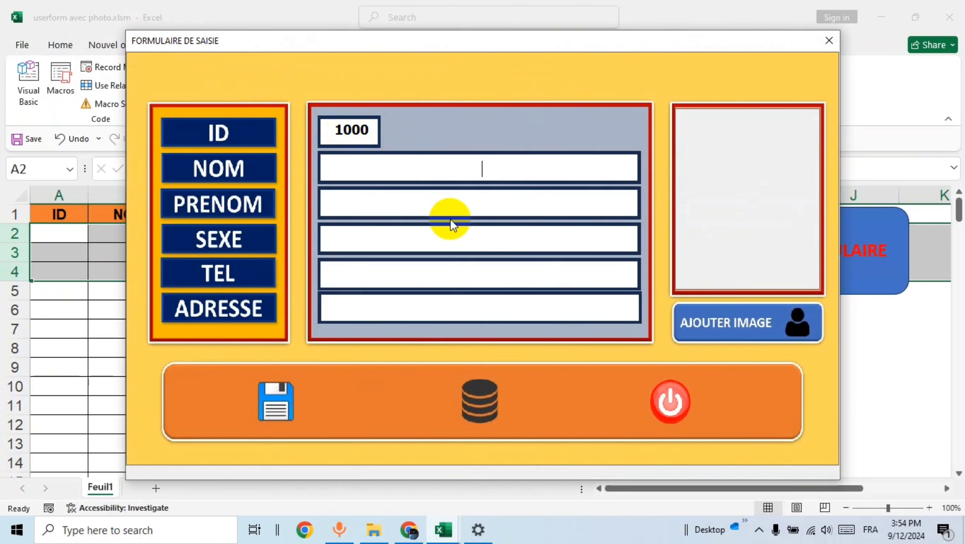
text(pa)
text(ul)
key(Tab)
text(pa)
text(ul)
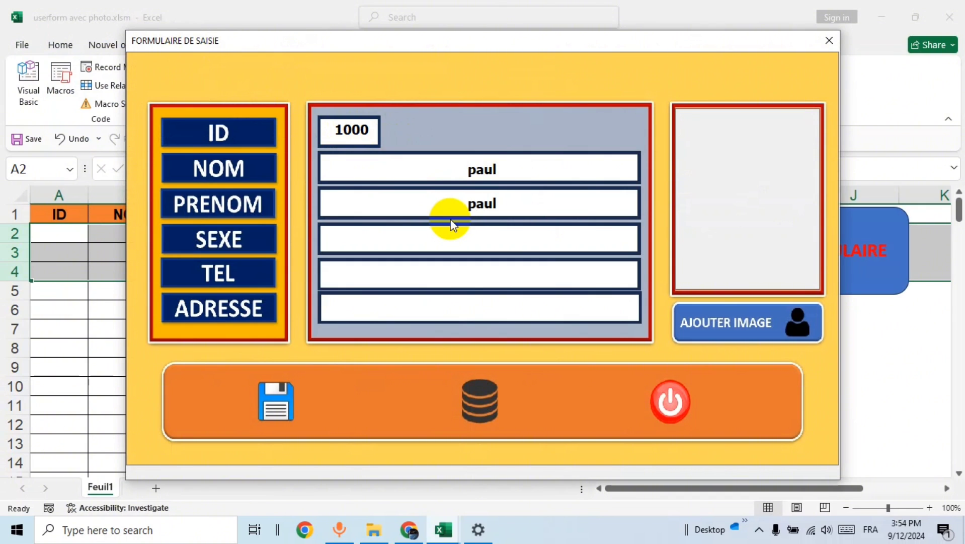
key(Tab)
text(ho)
text(mme)
key(Tab)
text(22)
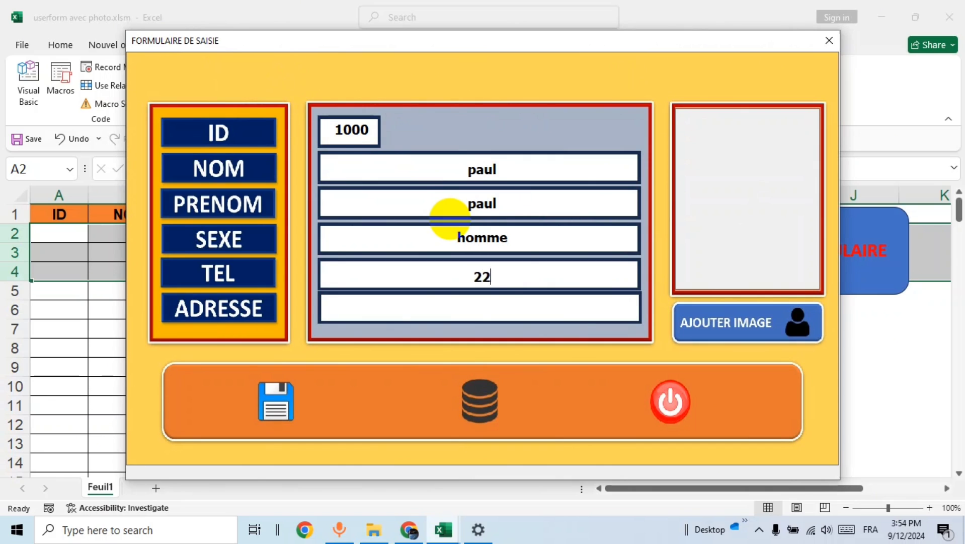
text(6584521)
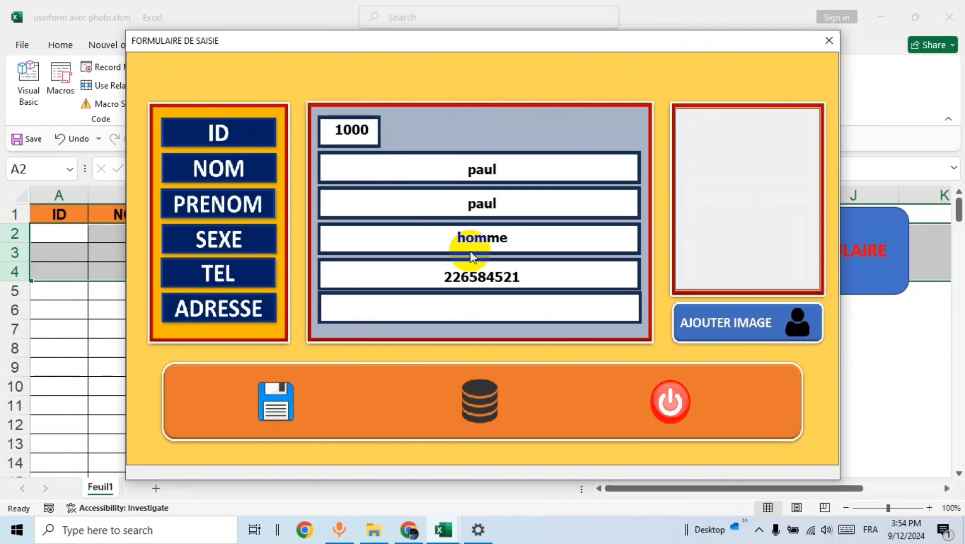
click(496, 312)
text(fra)
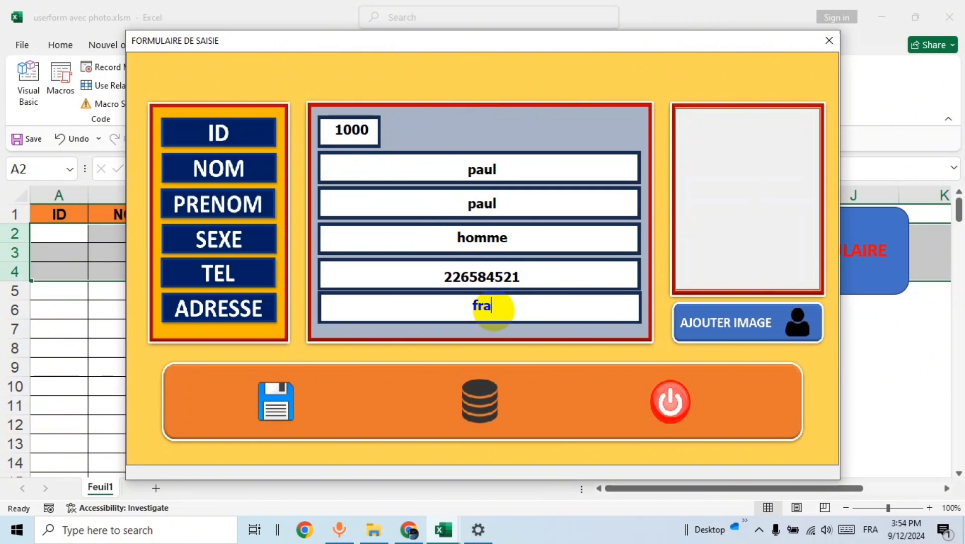
text(nce)
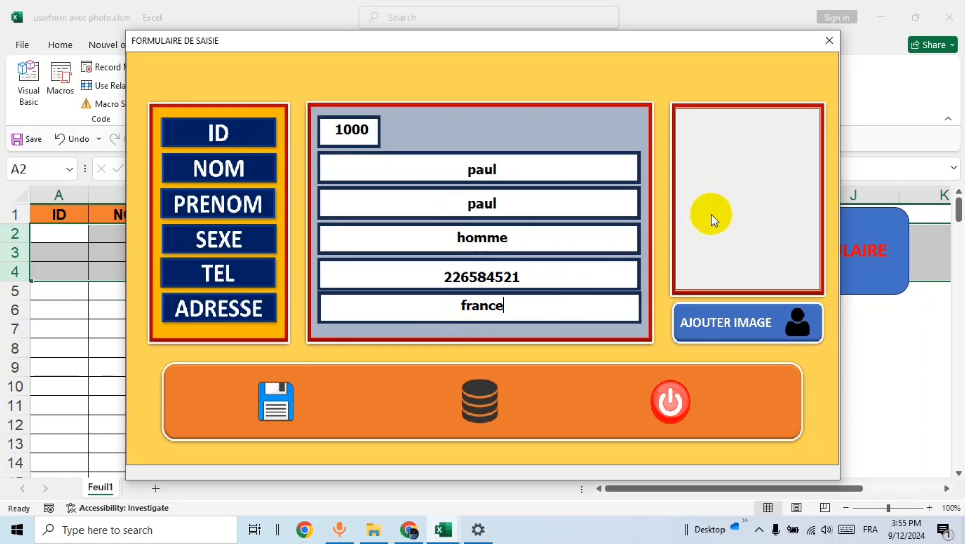
click(282, 401)
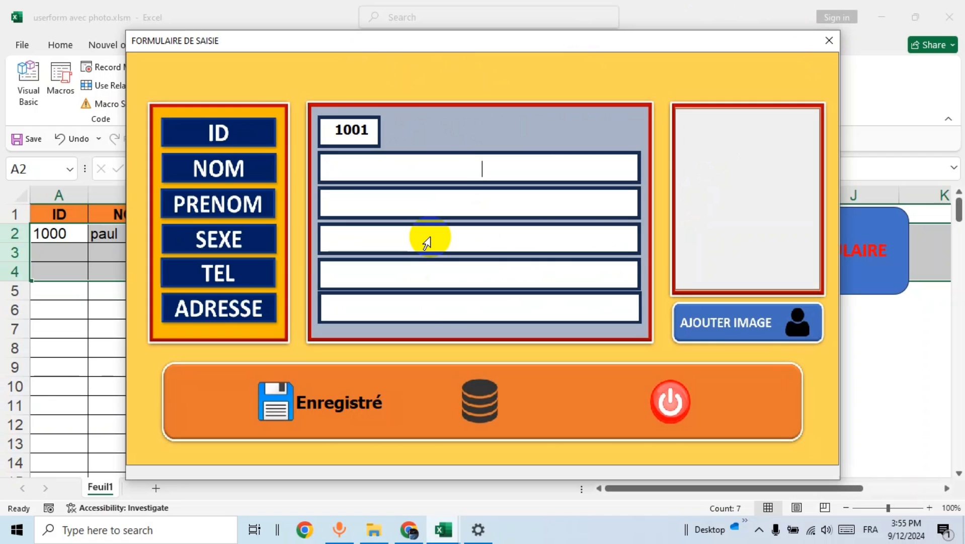
- Enter a woman's name, first name, sex femme, phone and address france, and save as record 1001
text(lisa)
key(Tab)
text(lisa)
key(Tab)
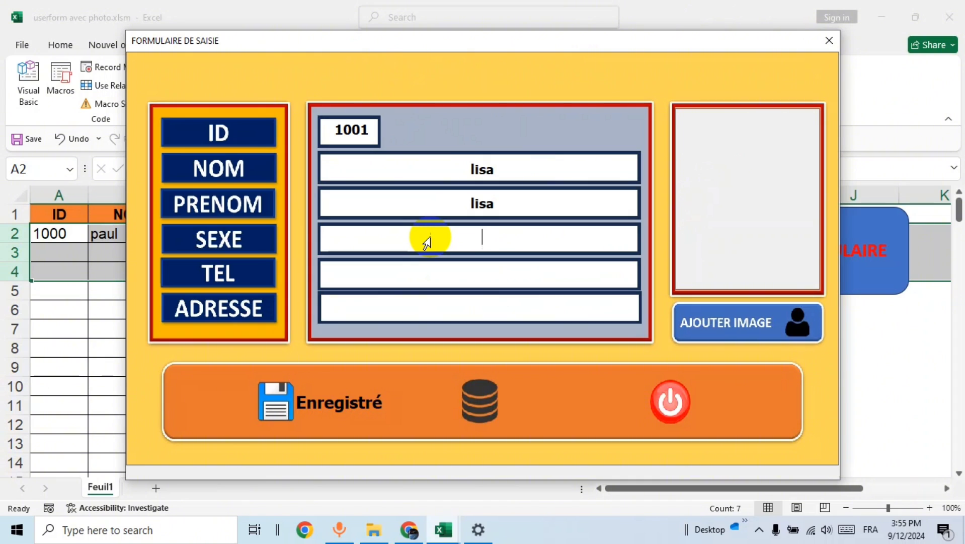
text(femme)
key(Tab)
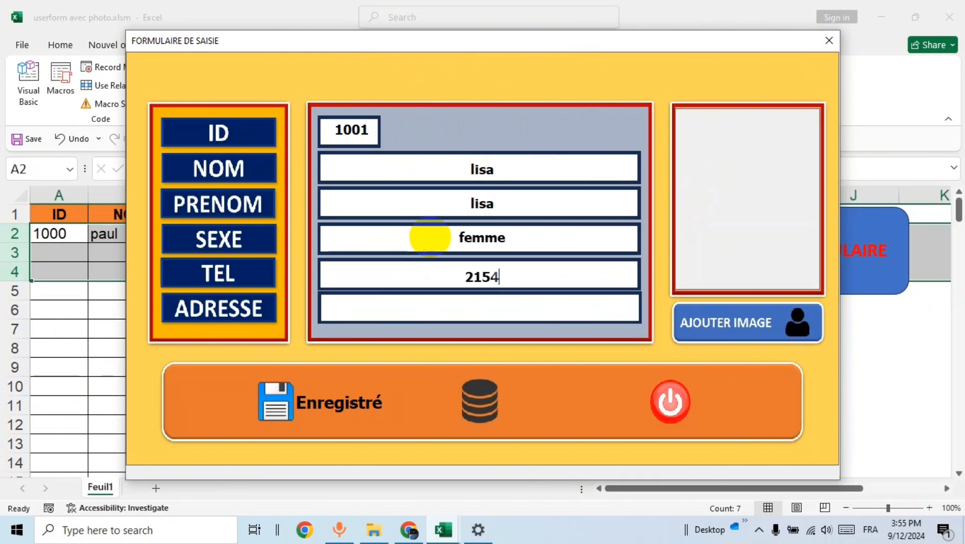
key(Tab)
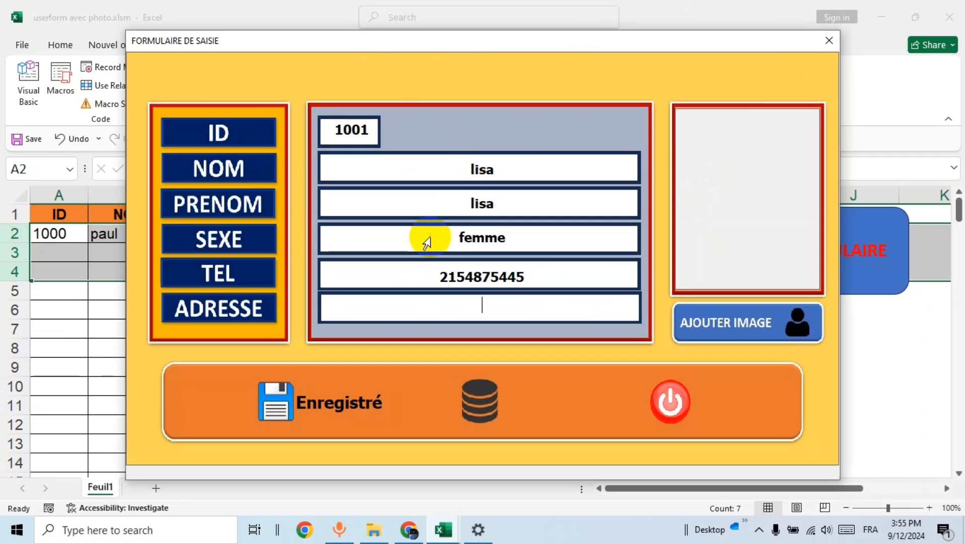
text(france)
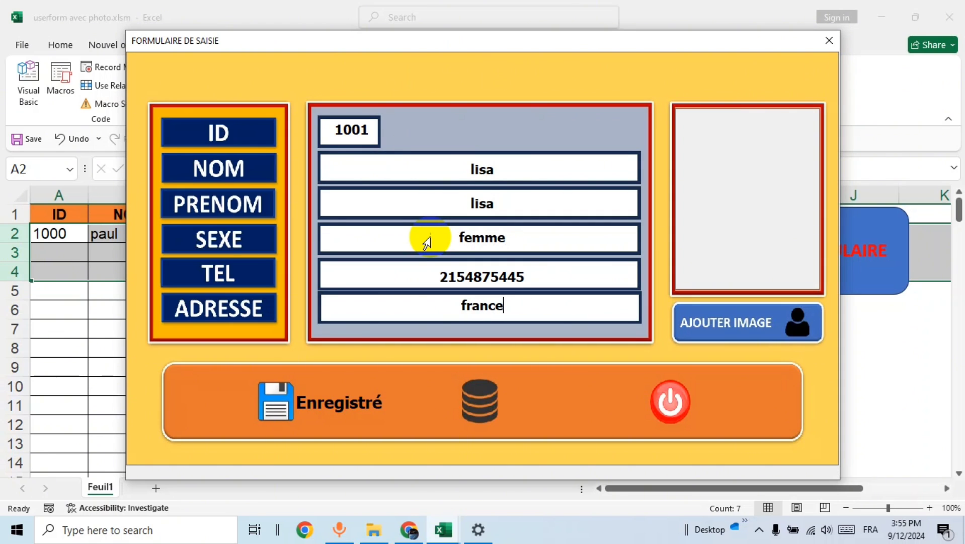
click(292, 400)
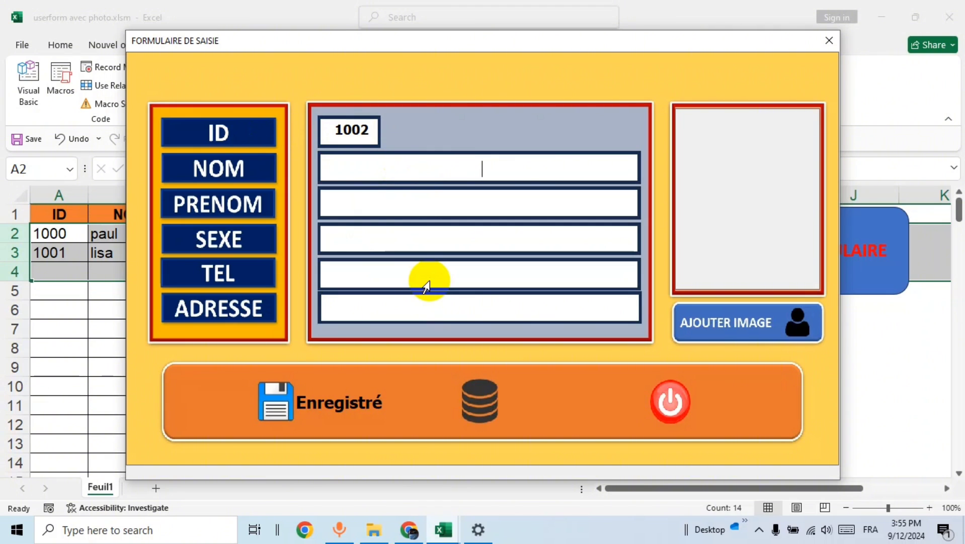
- Enter a man's name, first name, homme with phone, and address france, and save as record 1002
text(john)
key(Tab)
text(lu)
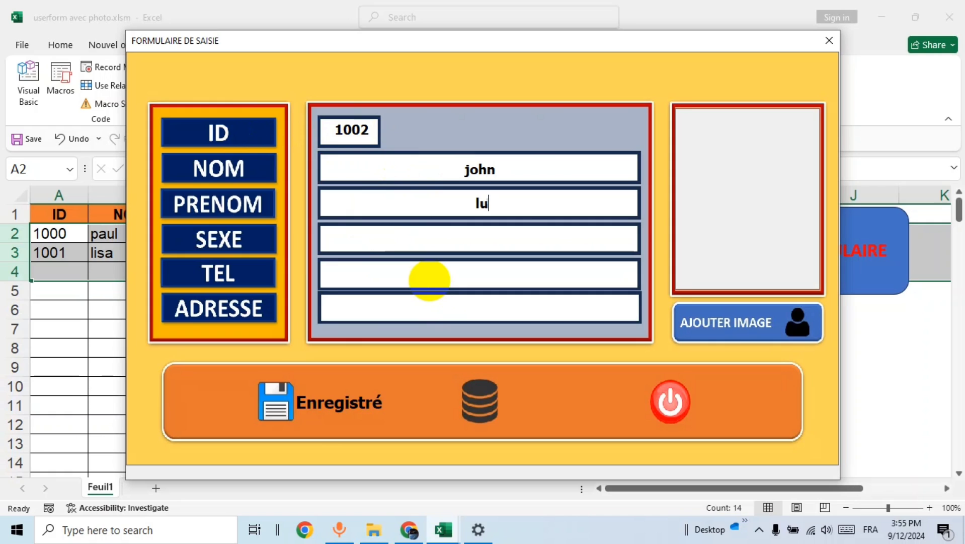
text(c)
key(Tab)
text(homm)
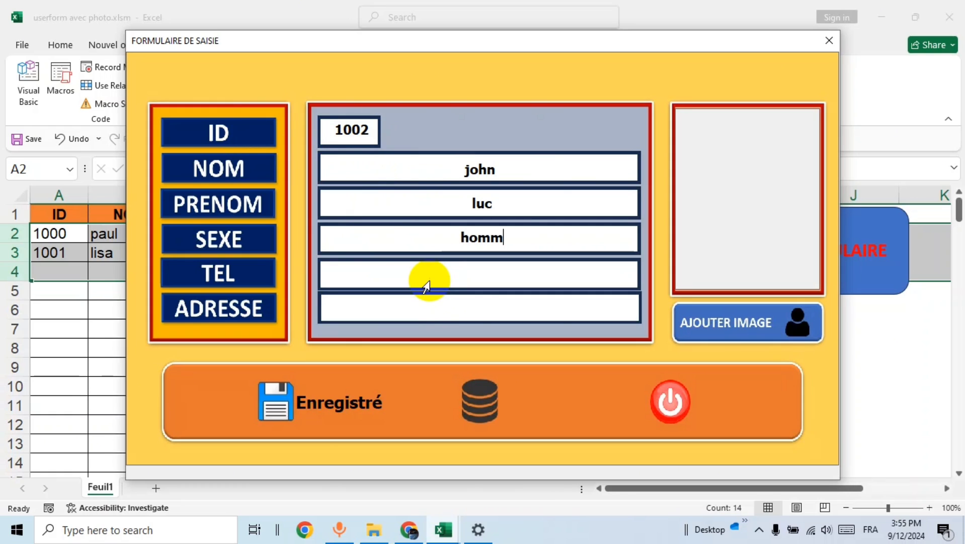
text(e)
text(5487548)
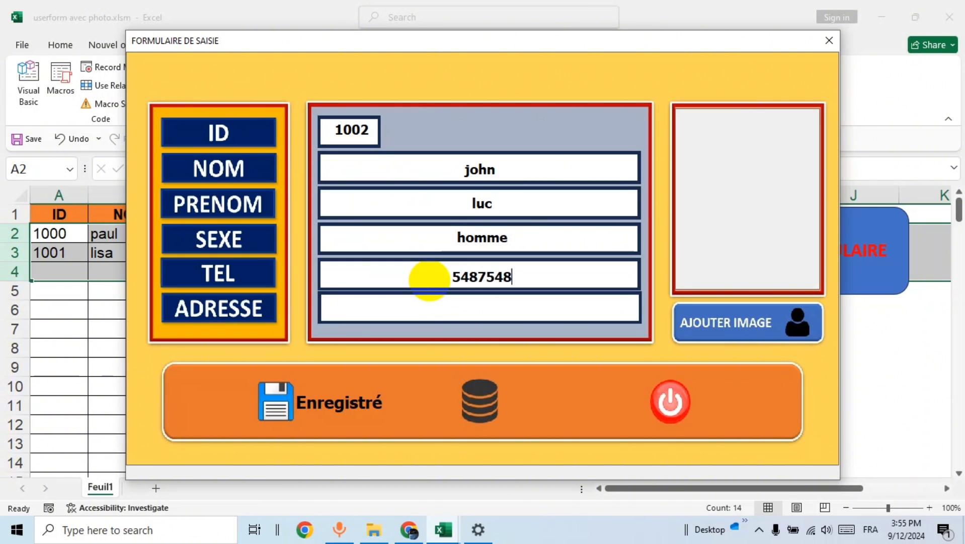
text(21)
key(Tab)
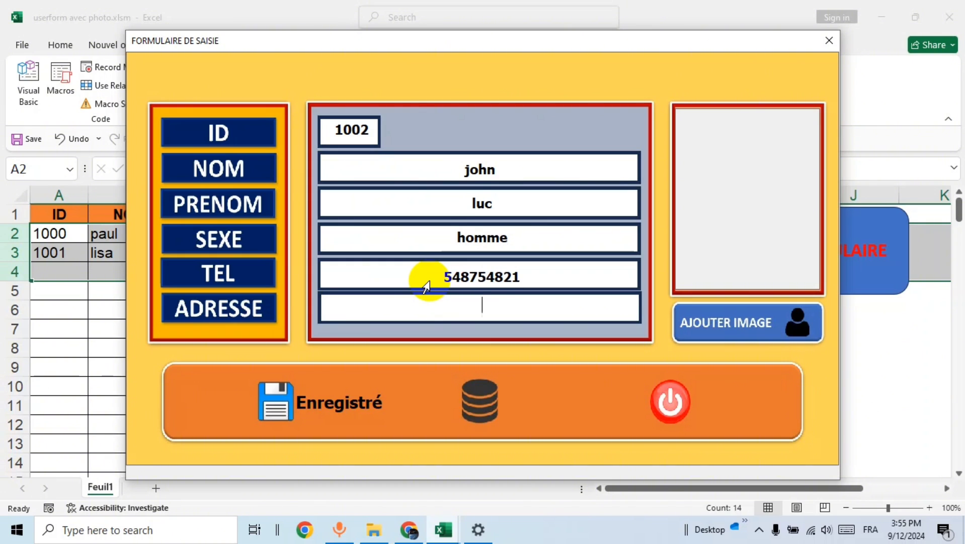
text(france)
click(287, 403)
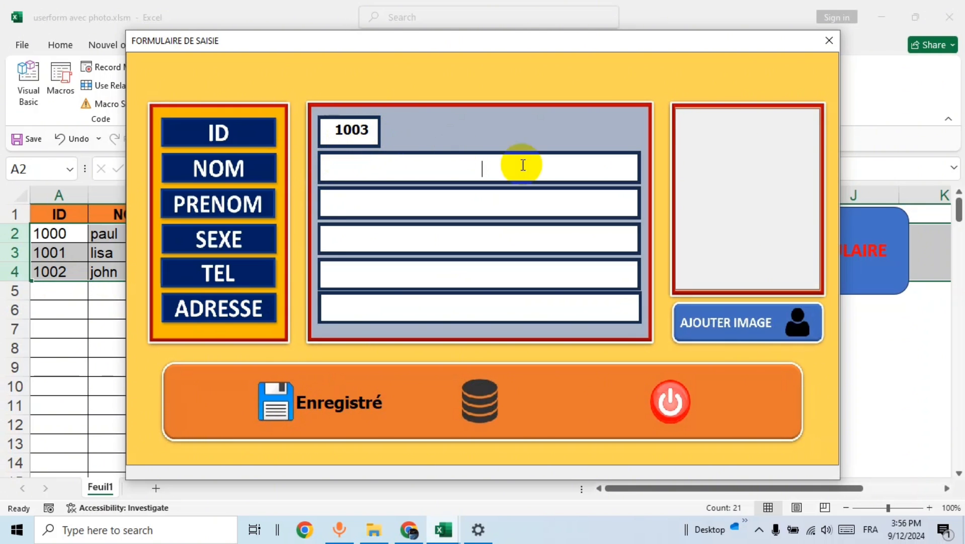
- Restart the form from the VBA editor and enter a fourth man's details, sex homme, address france
click(828, 41)
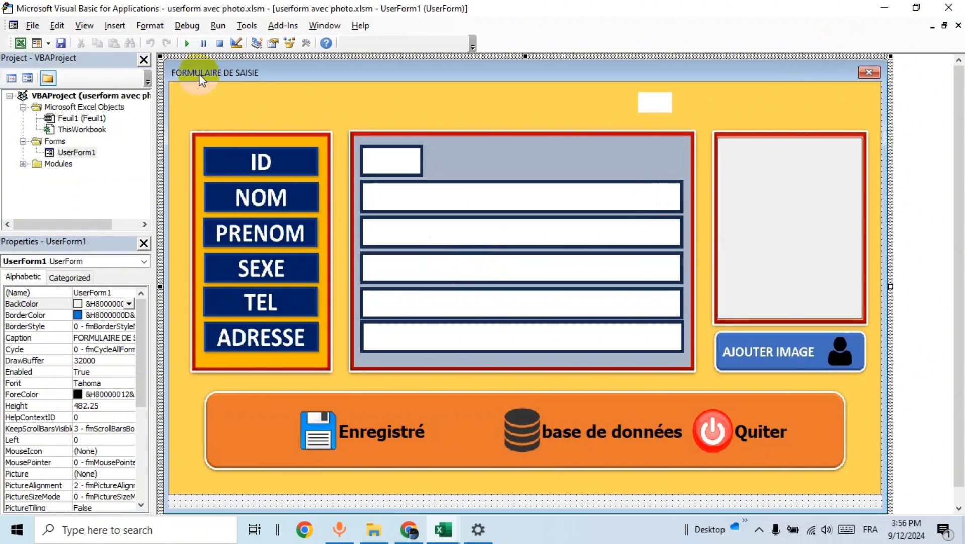
click(186, 43)
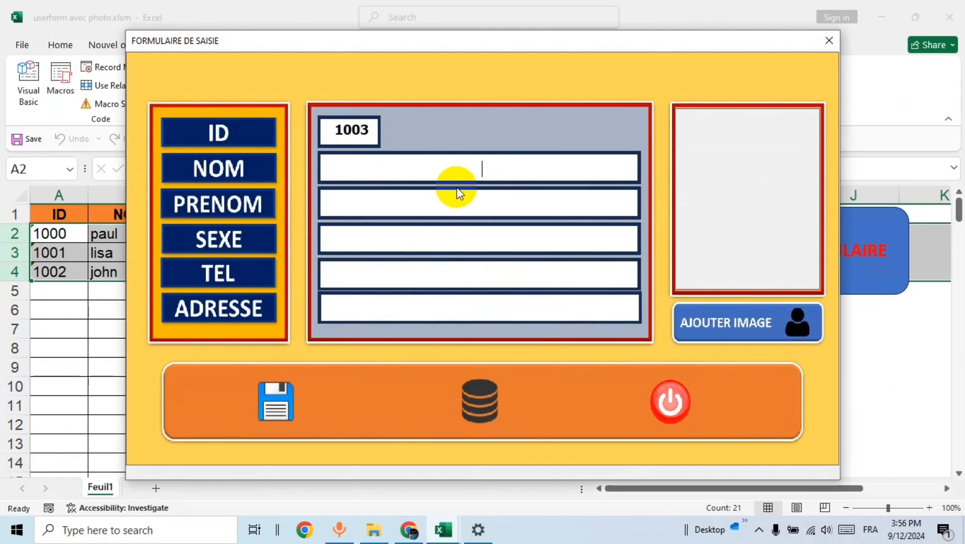
text(hhhh)
key(Tab)
text(gh)
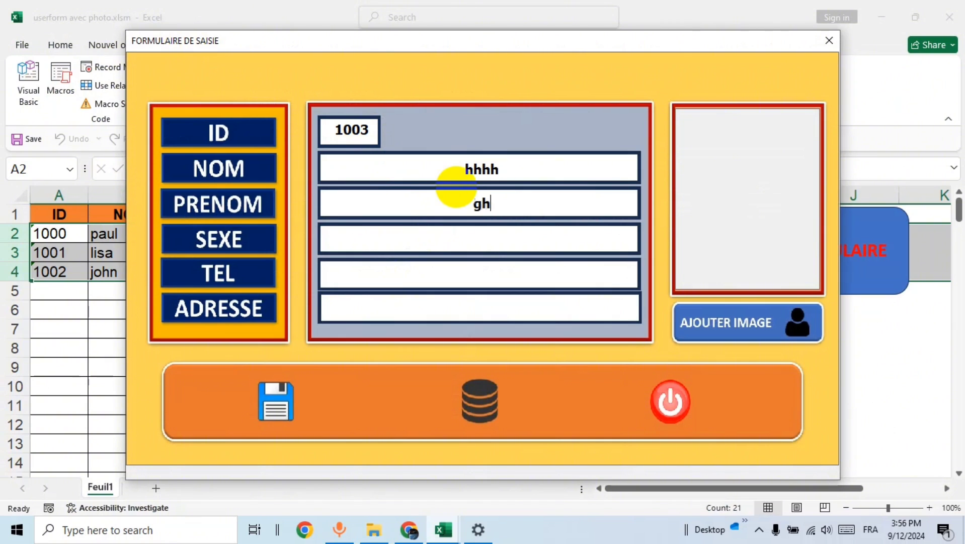
text(hhh)
key(Tab)
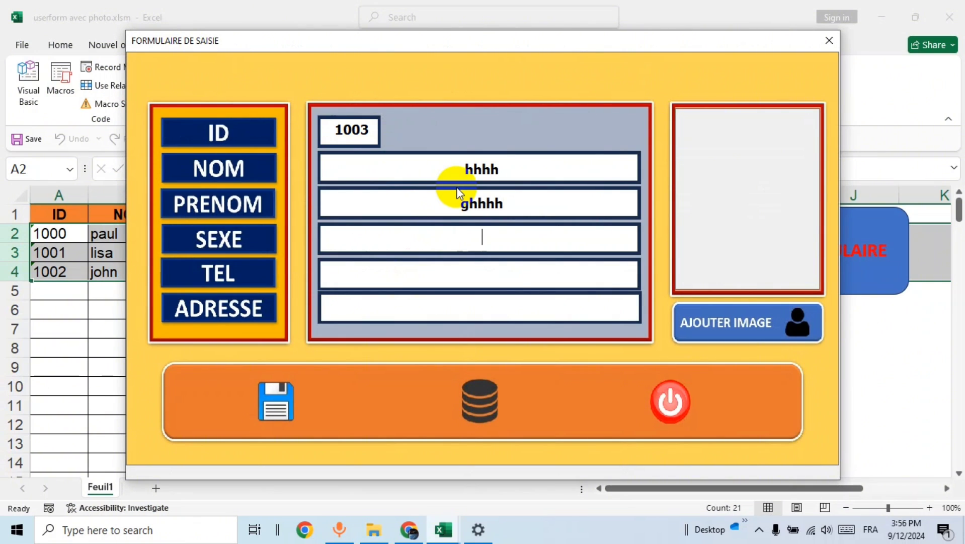
text(homme)
key(Tab)
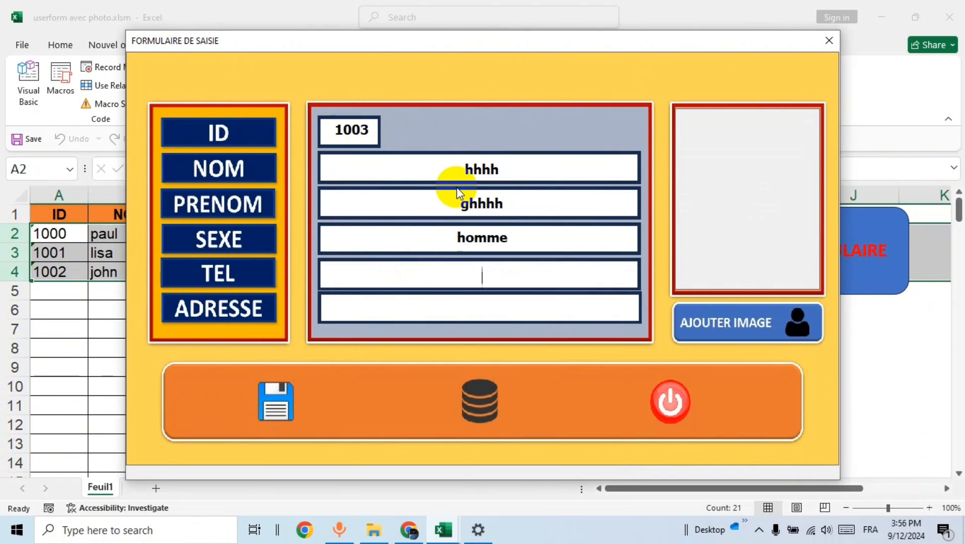
text(265975)
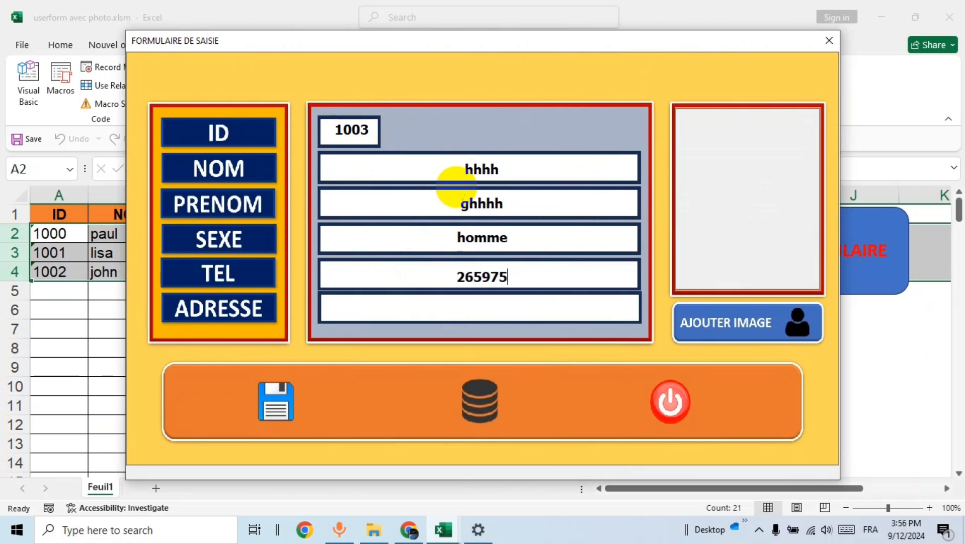
text(4)
key(Tab)
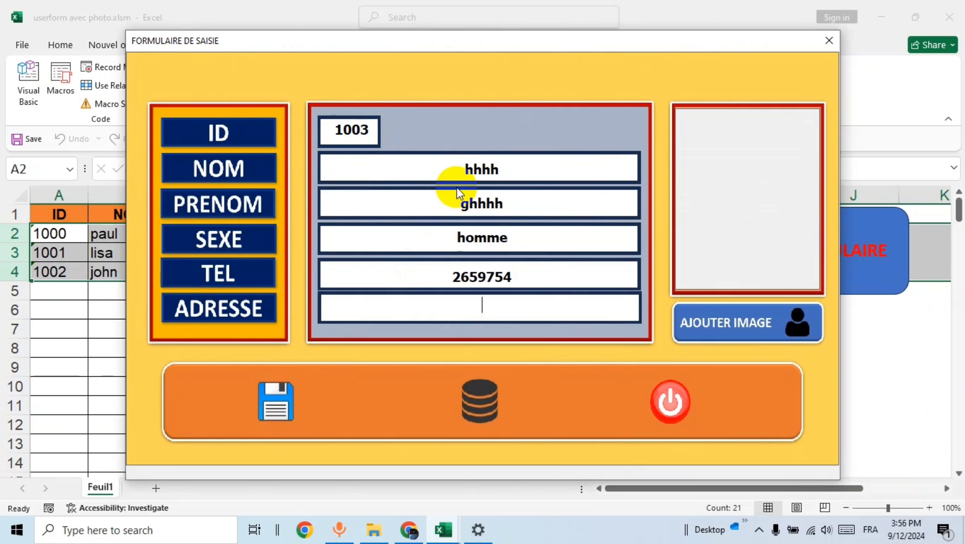
text(france)
- Save the fourth record as ID 1003 in row 5 and close the running form
click(276, 395)
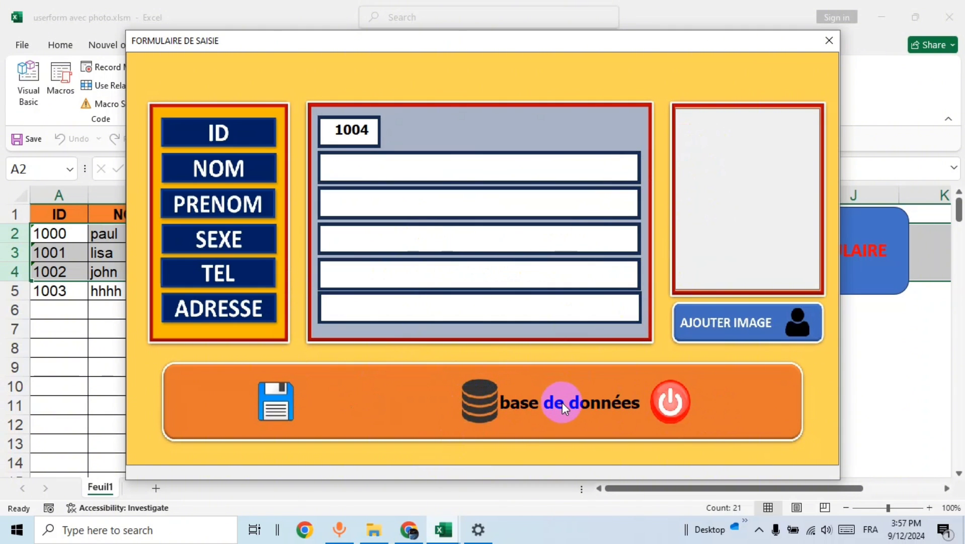
click(476, 390)
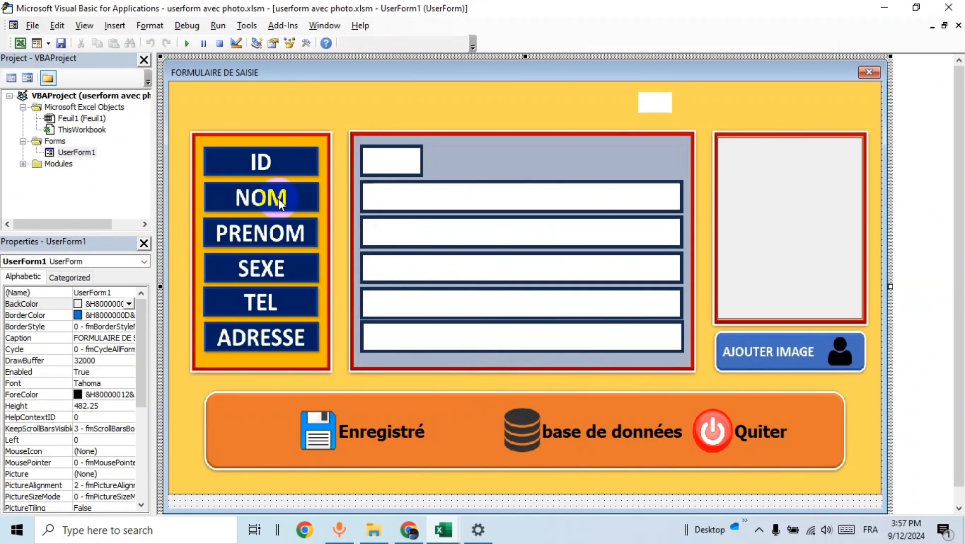
- Save the workbook, then test-run UserForm1 from the editor and close it
click(61, 45)
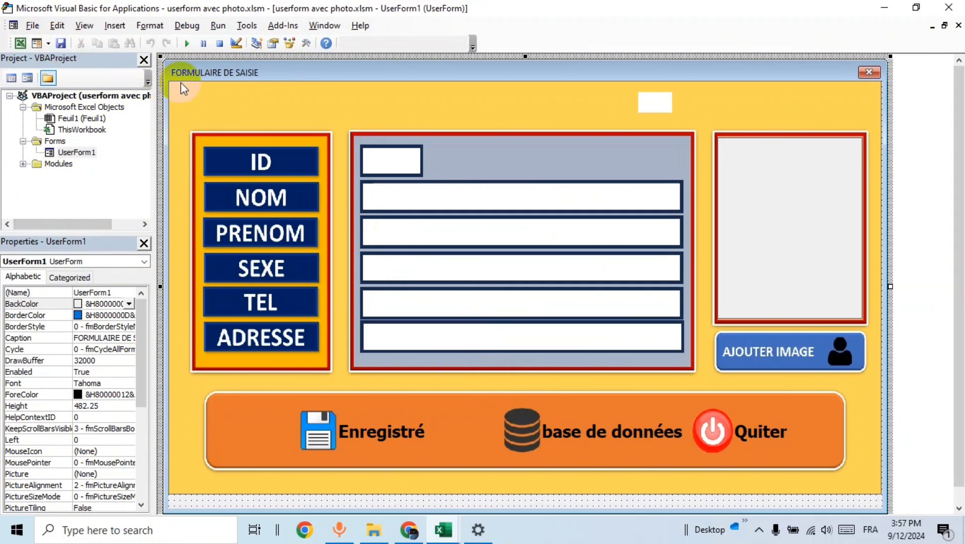
click(83, 154)
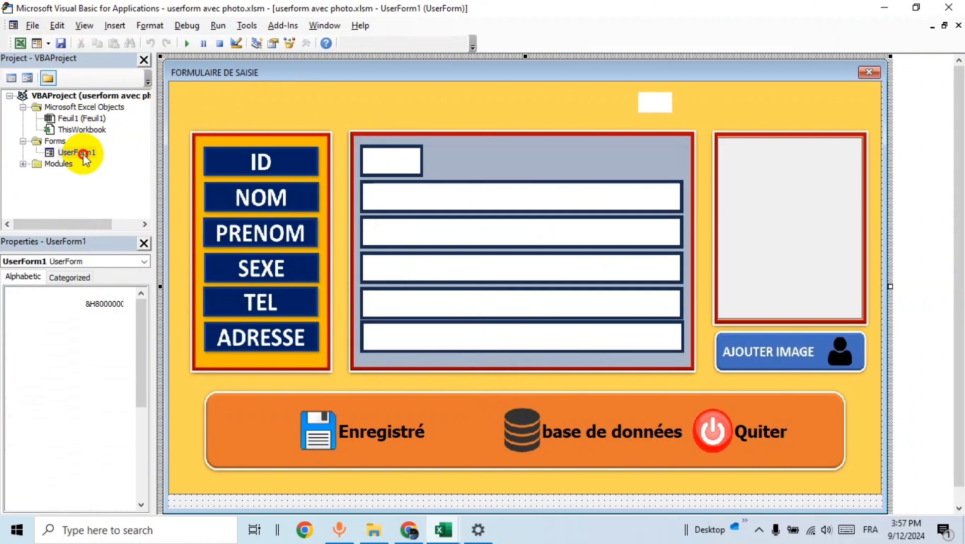
click(187, 43)
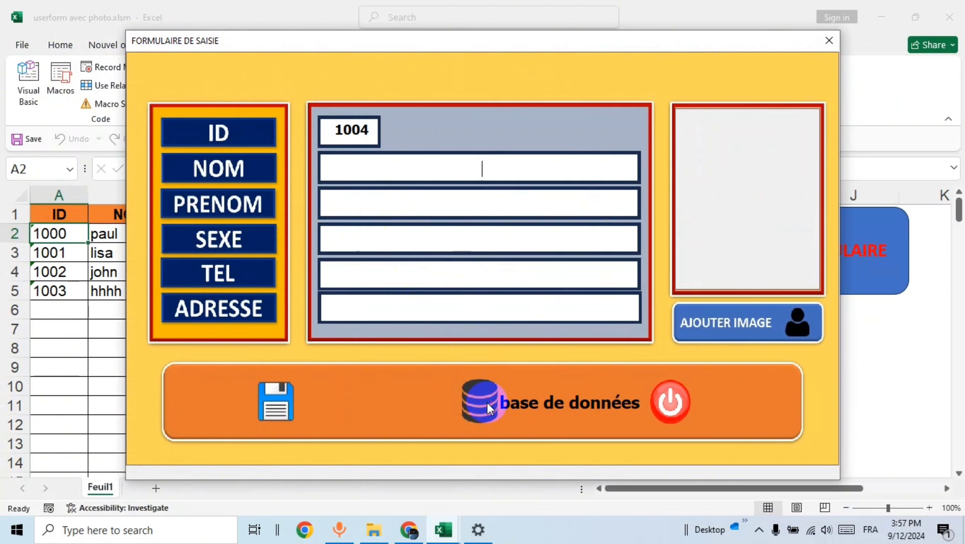
click(485, 400)
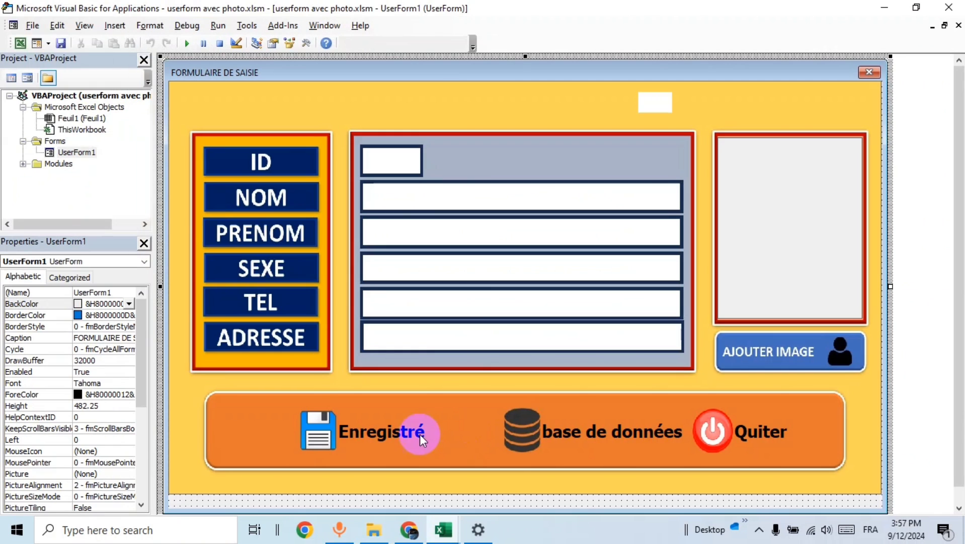
- Back in the worksheet, reopen the entry form from its launch shape, now offering ID 1004
click(21, 43)
click(795, 268)
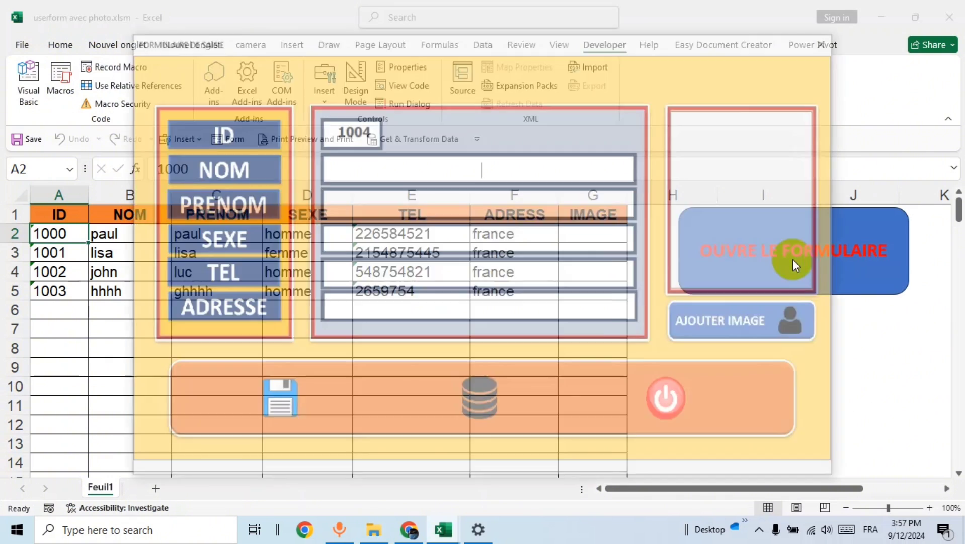
click(489, 403)
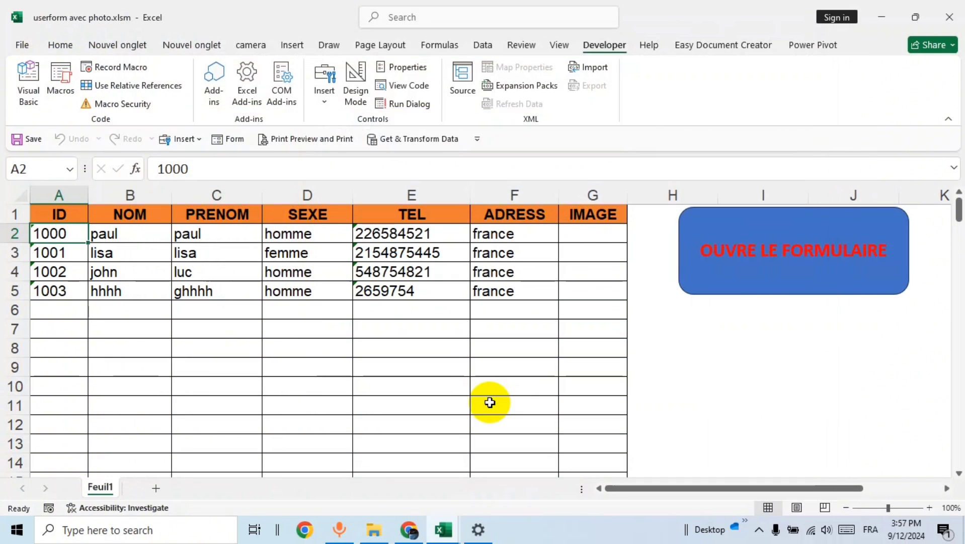
click(797, 239)
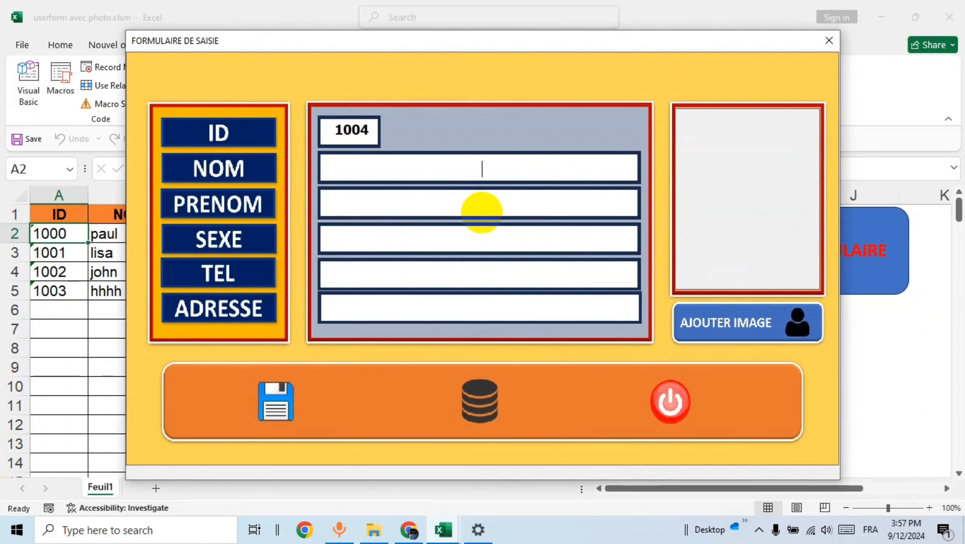
- Enter a man's name and first name, sex homme, a phone number and address france
text(vincen)
text(t)
click(484, 212)
text(vin)
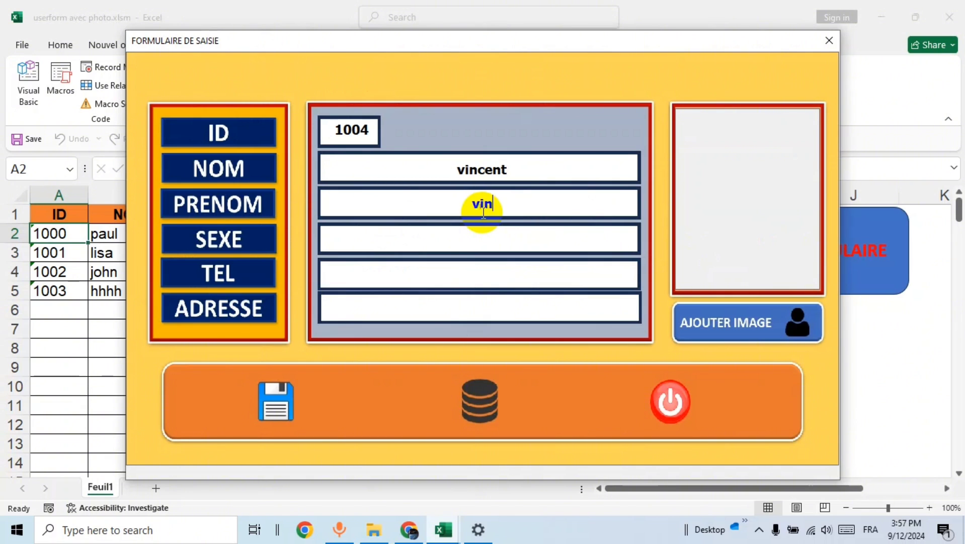
text(cent)
key(Tab)
text(homm)
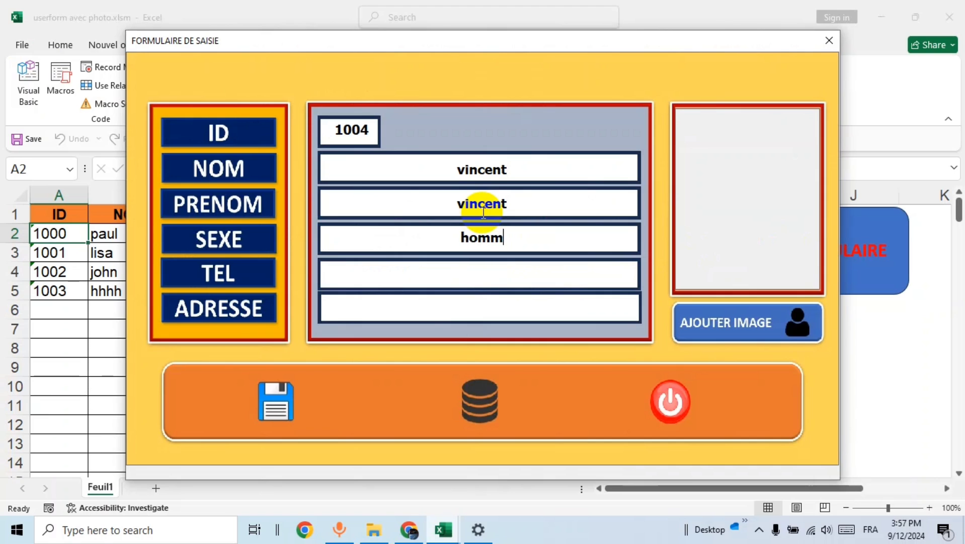
text(e)
key(Tab)
text(2)
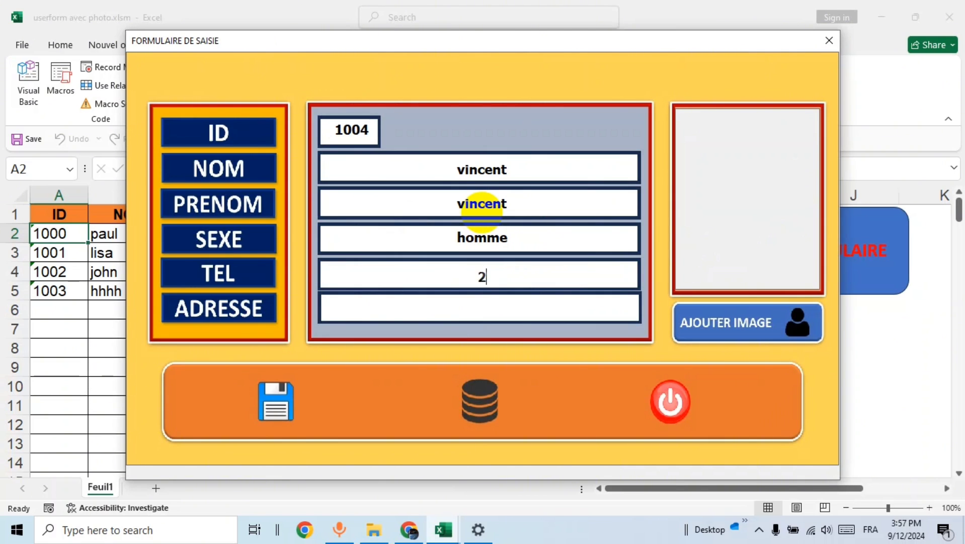
text(658555)
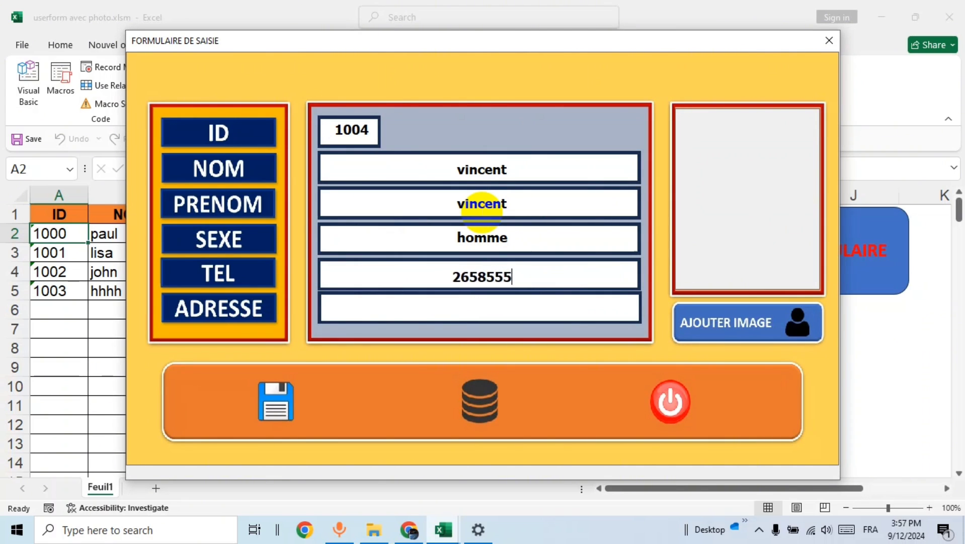
text(555)
key(Tab)
text(fr)
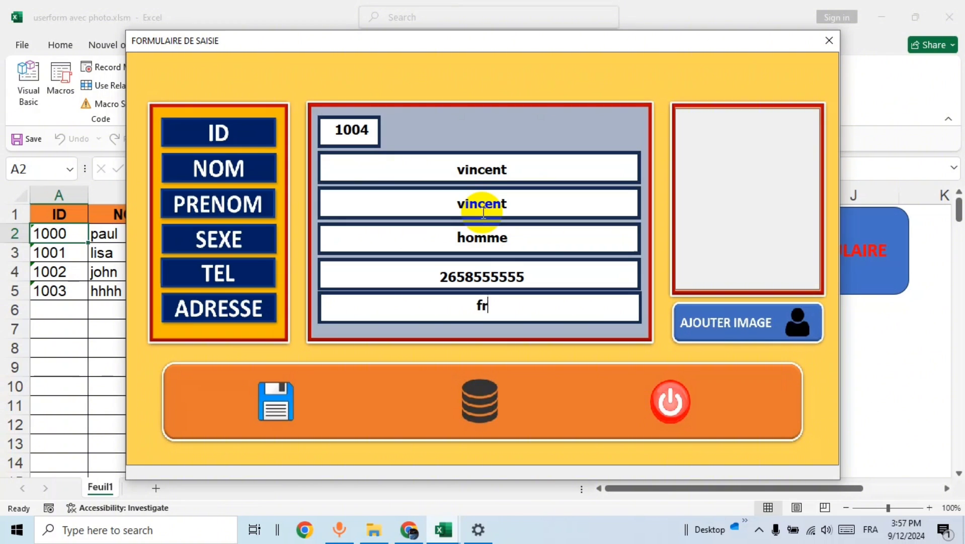
text(ance)
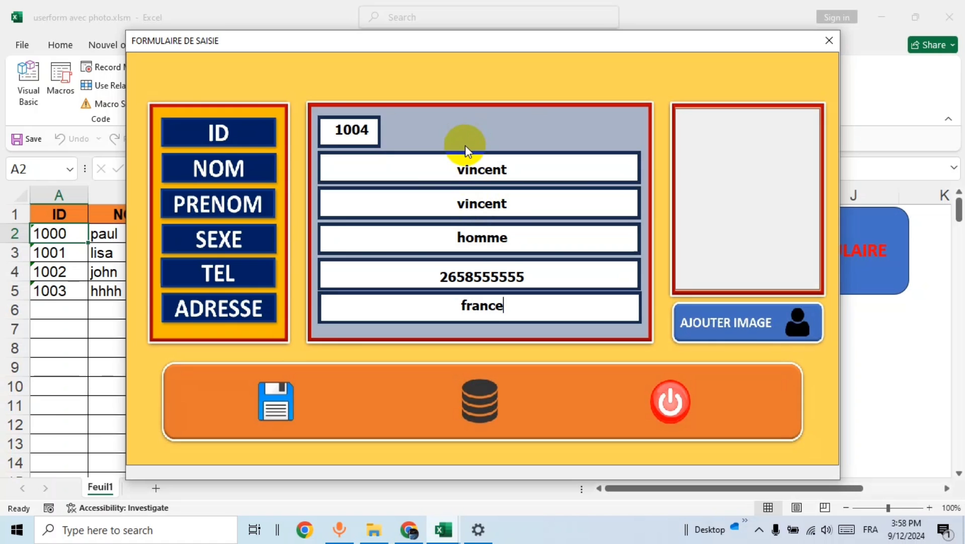
- Cancel the photo selection, reset the halted macro and reopen the blank form proposing ID 1004
click(738, 322)
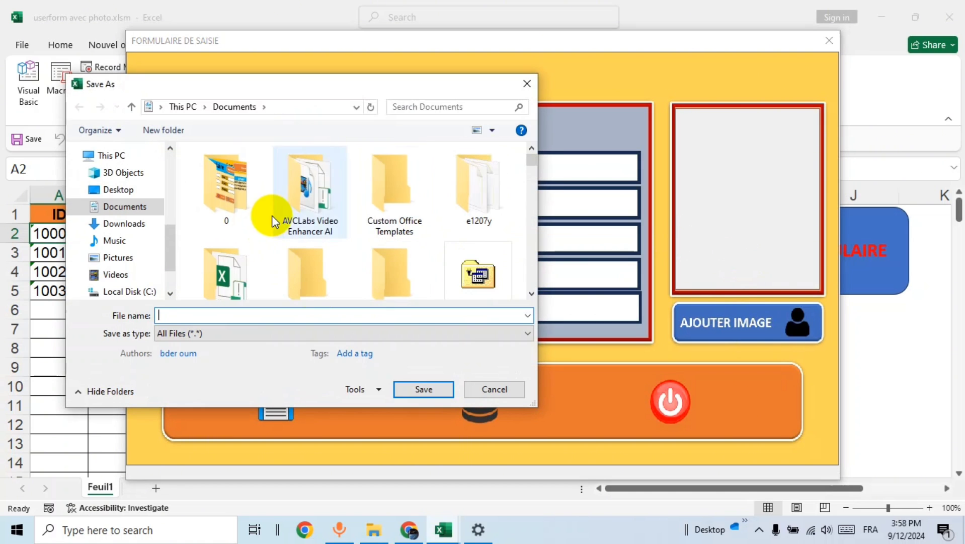
scroll(414, 234, down, 1)
scroll(414, 234, up, 1)
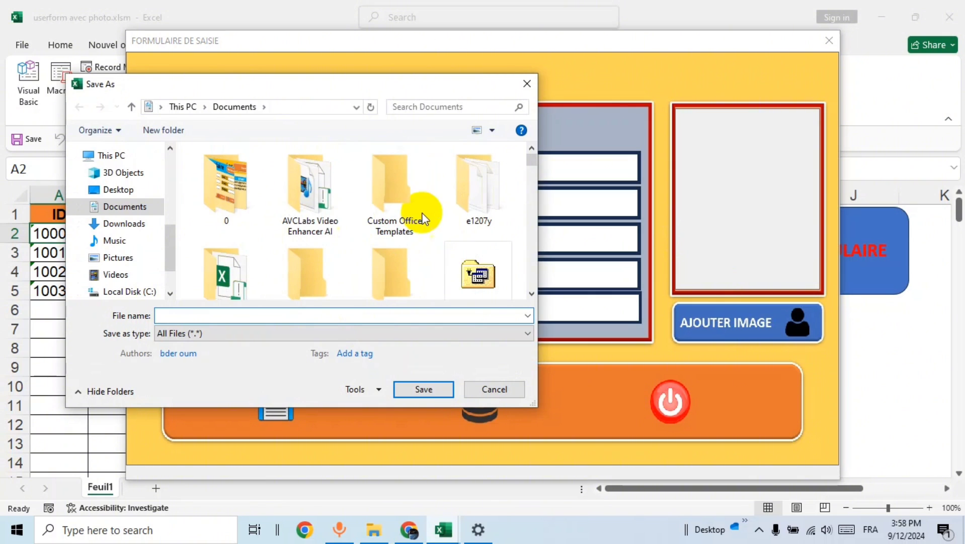
click(521, 82)
click(510, 253)
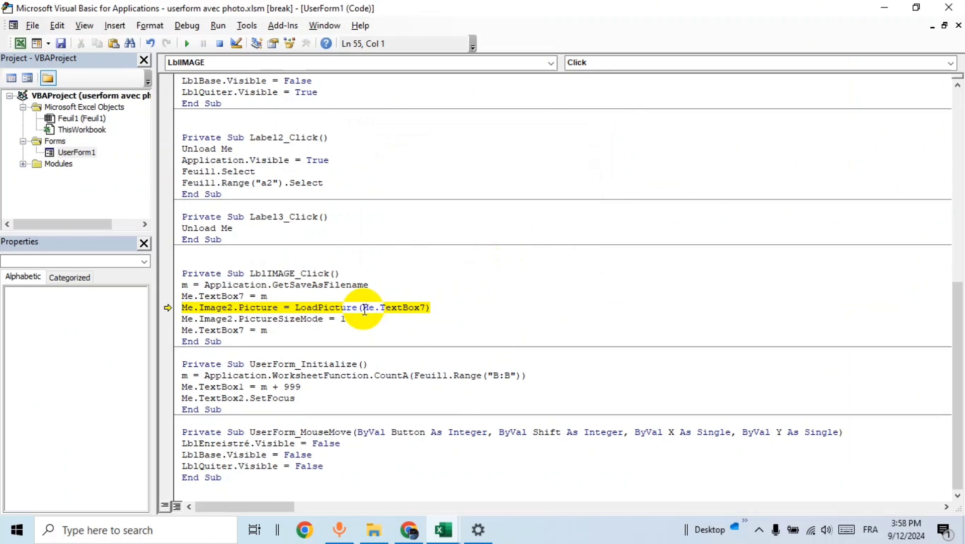
click(219, 43)
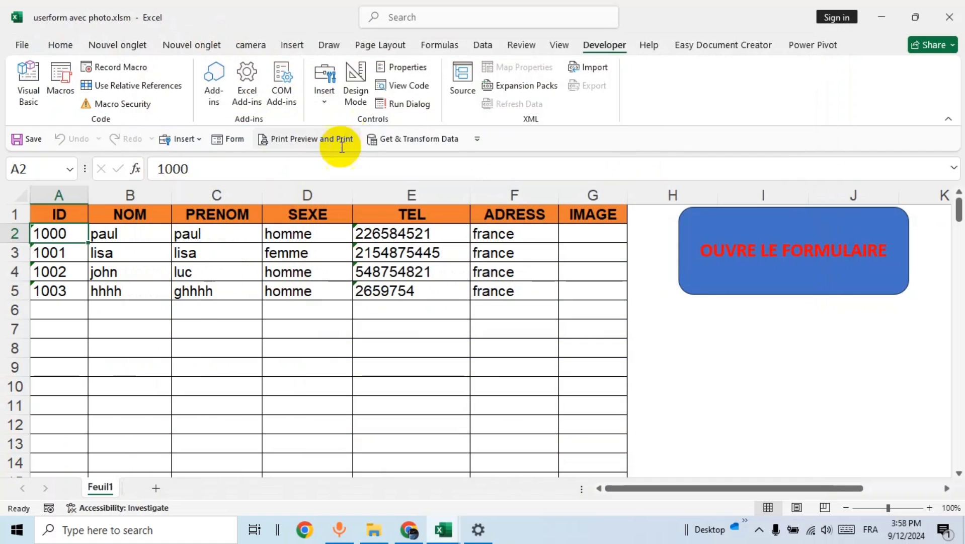
click(787, 248)
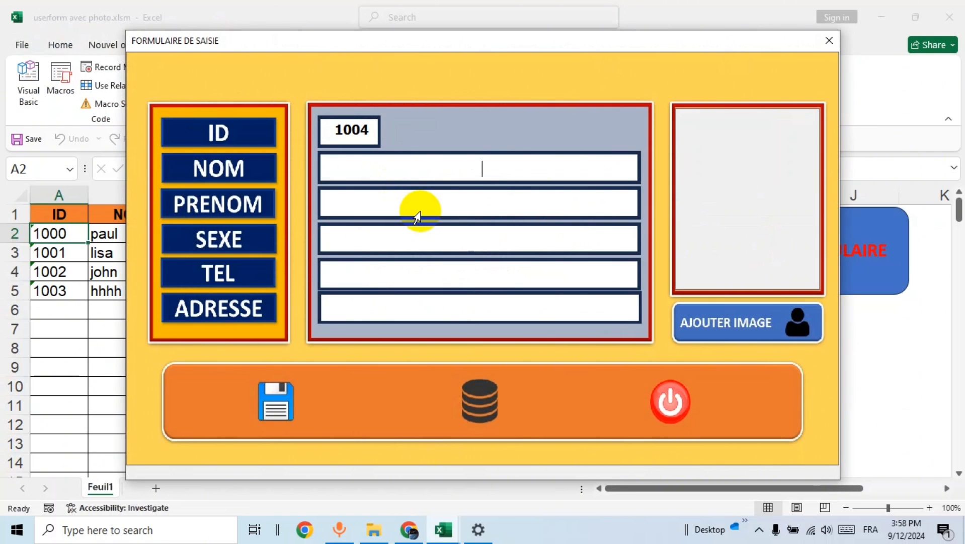
- Enter the person's last and first names, sex 'homme', phone number and address, and save as record 1004
text(vi)
text(ncent)
click(417, 214)
text(vi)
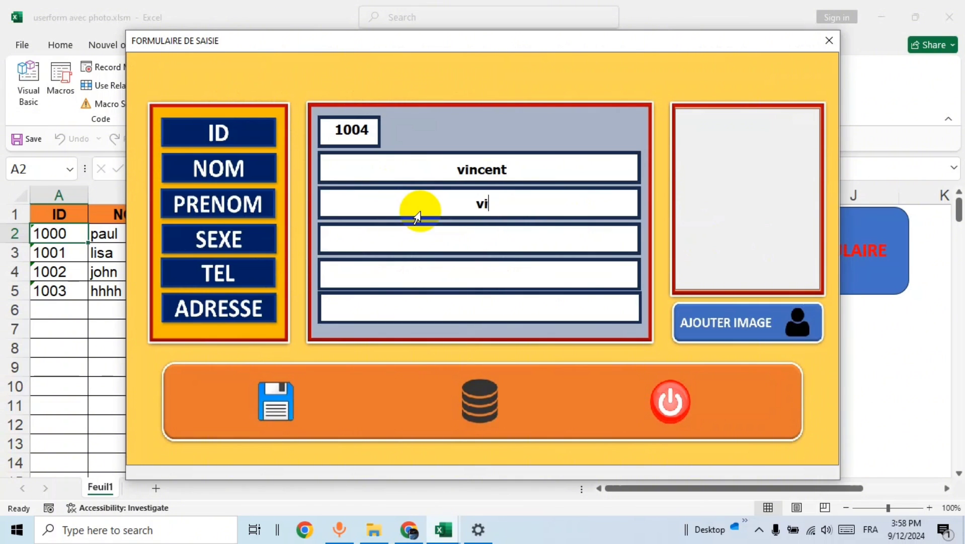
text(ncent)
key(Tab)
text(homme)
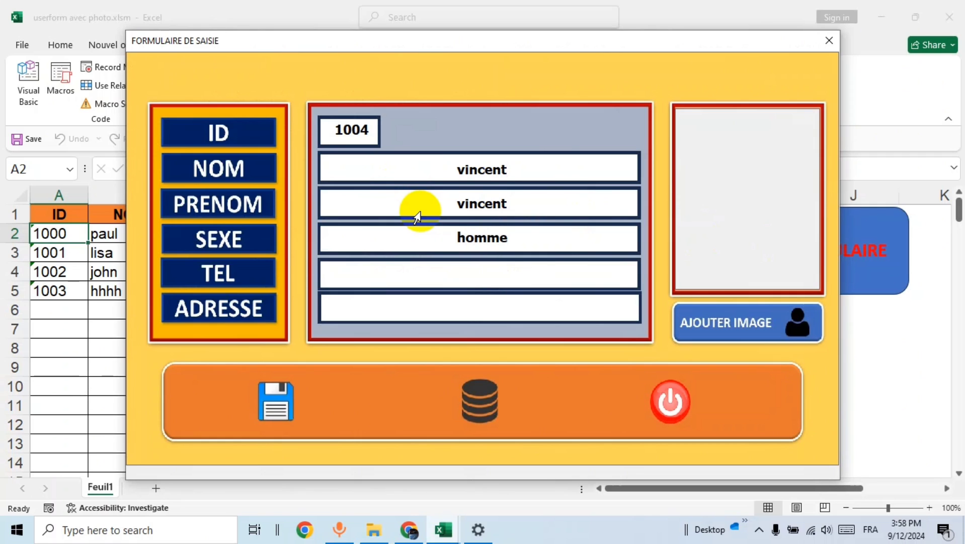
key(Tab)
key(Tab)
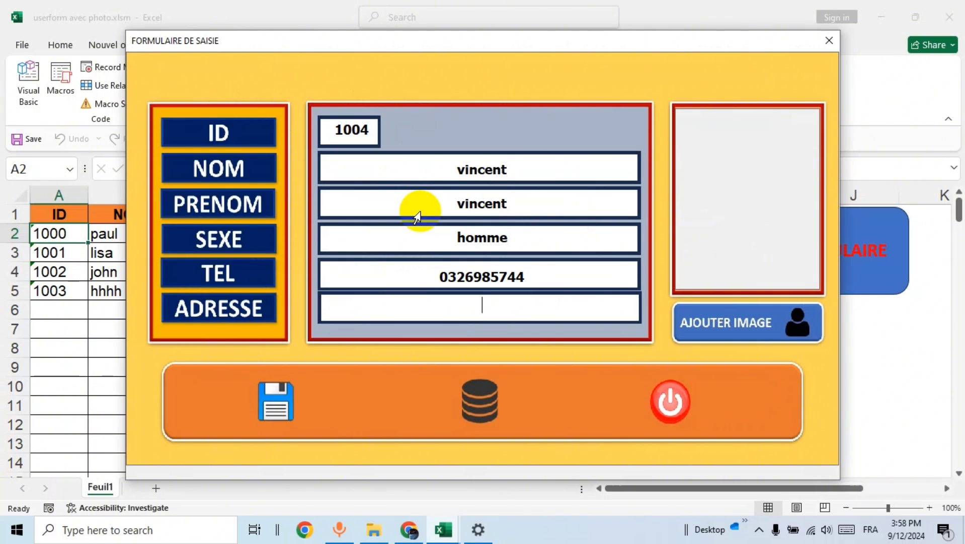
text(france)
click(278, 408)
click(313, 202)
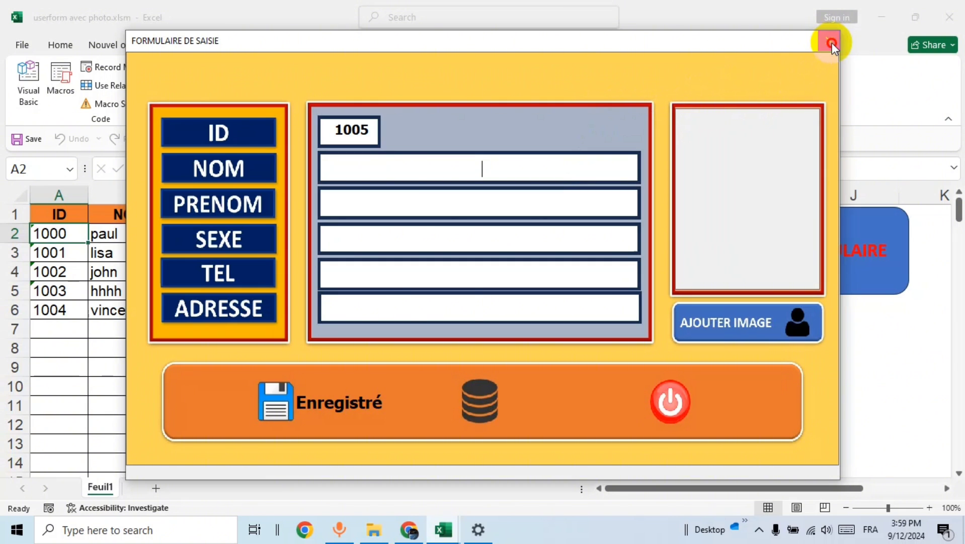
- Close the entry form and give the OUVRE LE FORMULAIRE shape a standard Blue fill
click(832, 43)
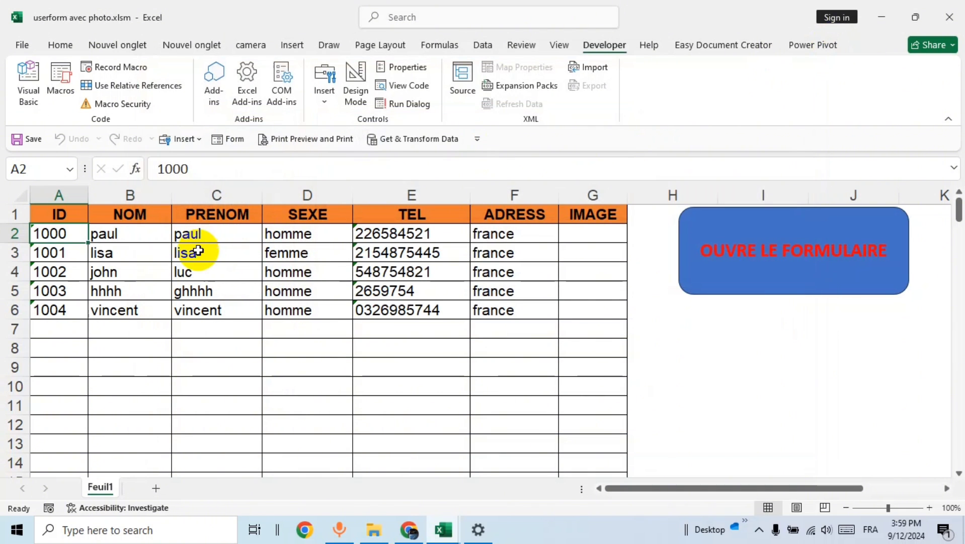
right_click(709, 224)
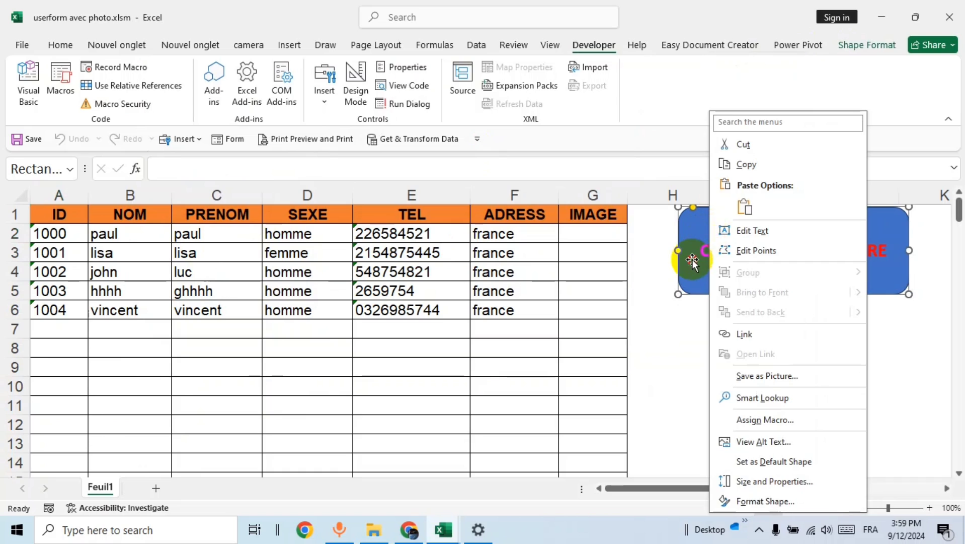
click(692, 261)
click(869, 46)
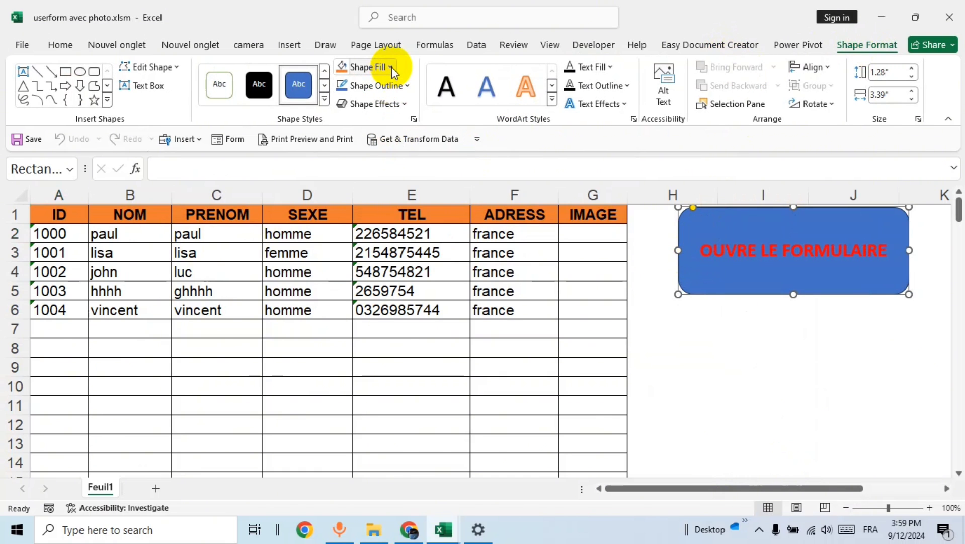
click(392, 66)
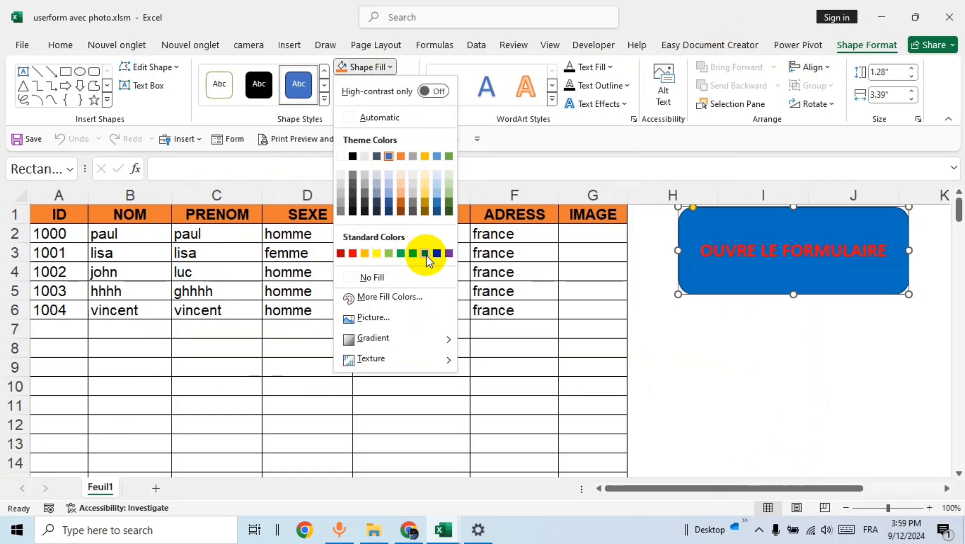
click(427, 254)
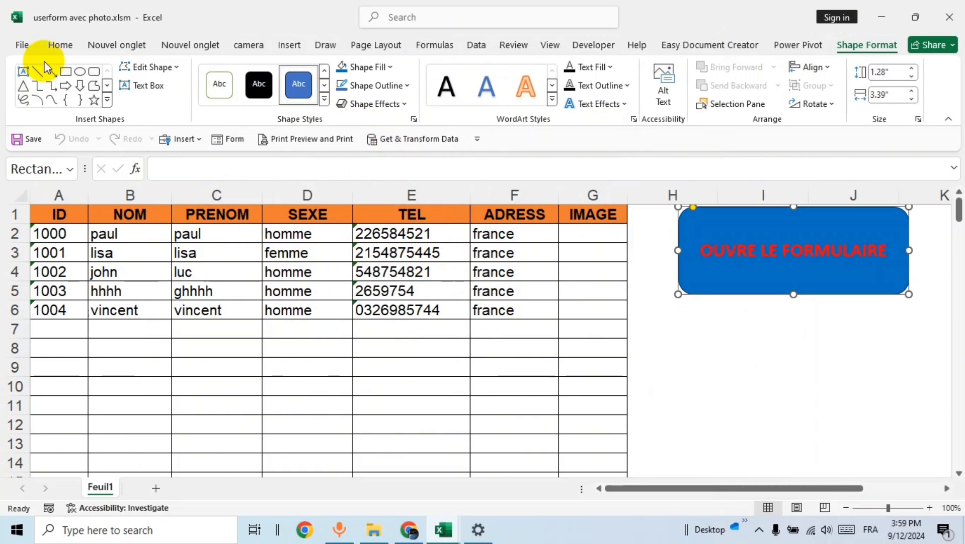
- Make the button's label white and increase its font size to 32
click(59, 45)
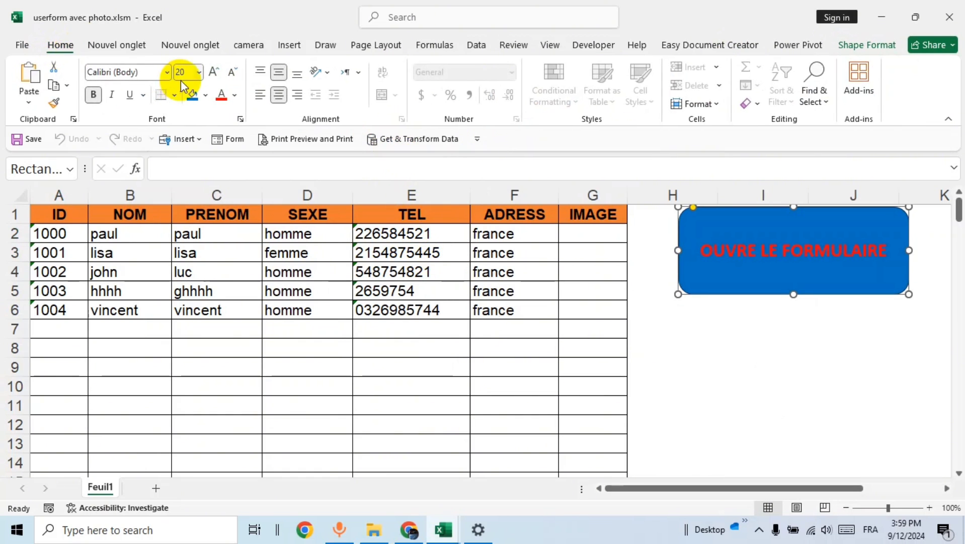
click(236, 99)
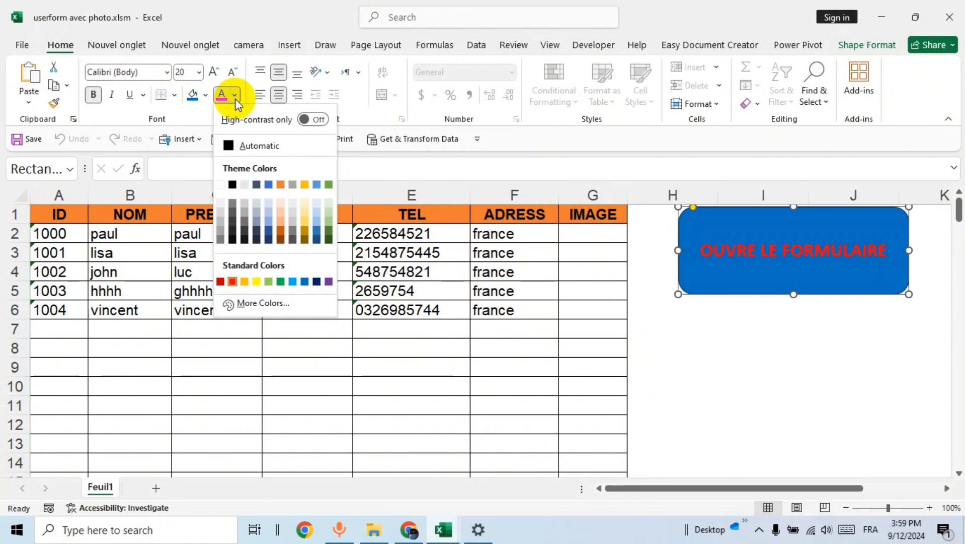
click(220, 185)
click(215, 72)
click(215, 72)
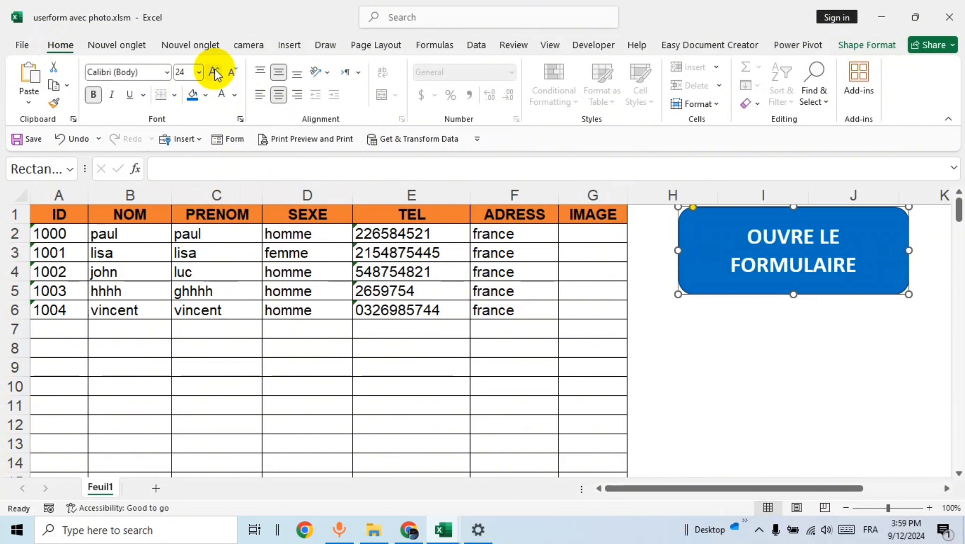
click(215, 73)
click(216, 73)
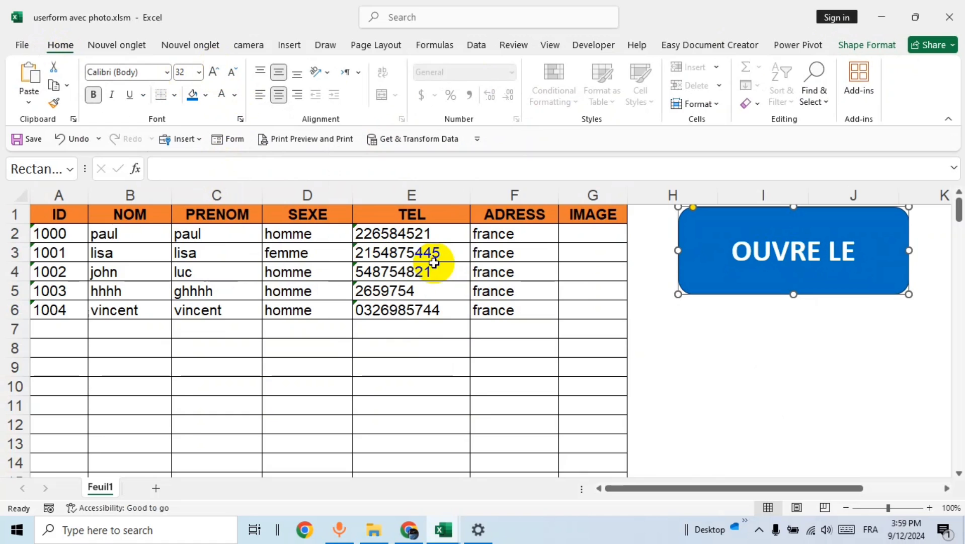
- Resize the button narrower and taller so OUVRE LE FORMULAIRE wraps onto two lines
drag(678, 250, 647, 250)
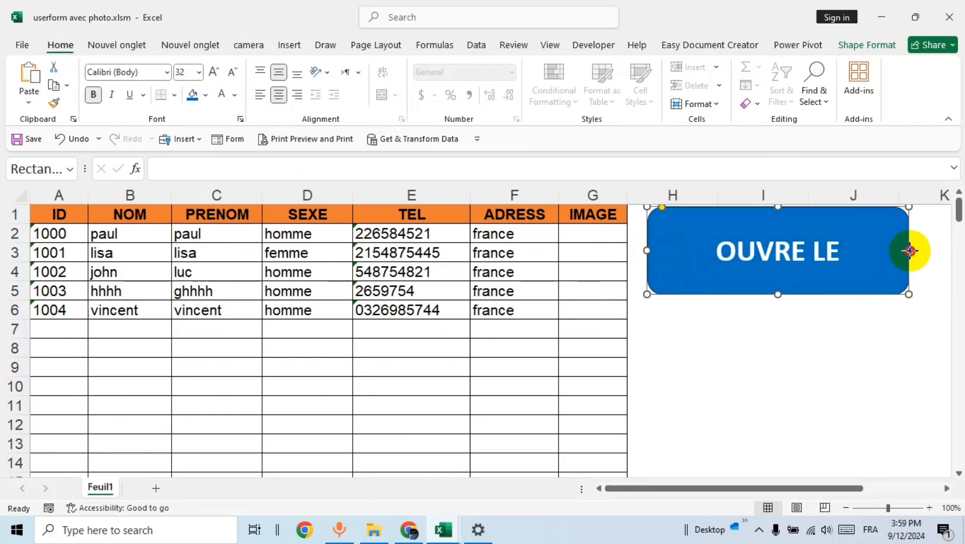
mouse_move(910, 250)
mouse_down()
mouse_move(923, 250)
mouse_move(865, 258)
mouse_move(852, 248)
mouse_up()
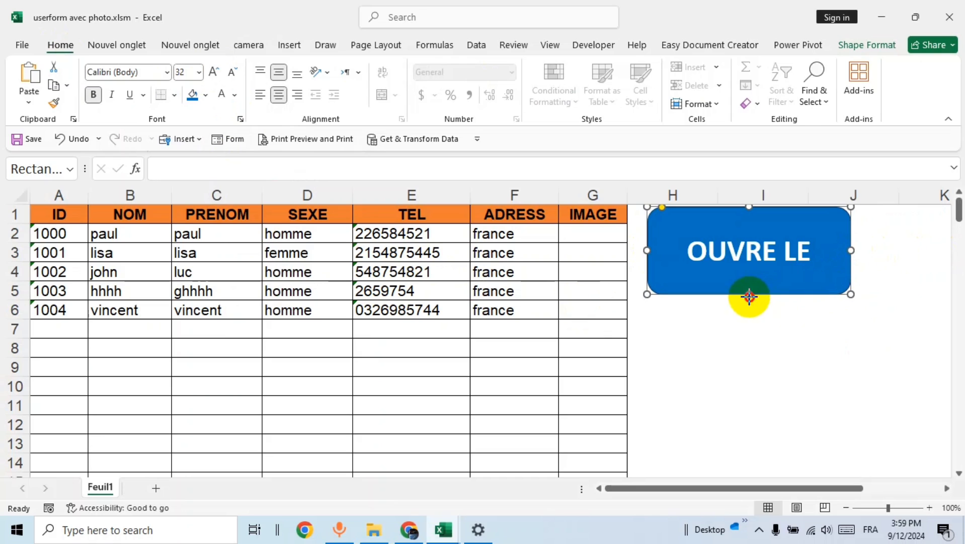
drag(756, 294, 759, 319)
click(815, 388)
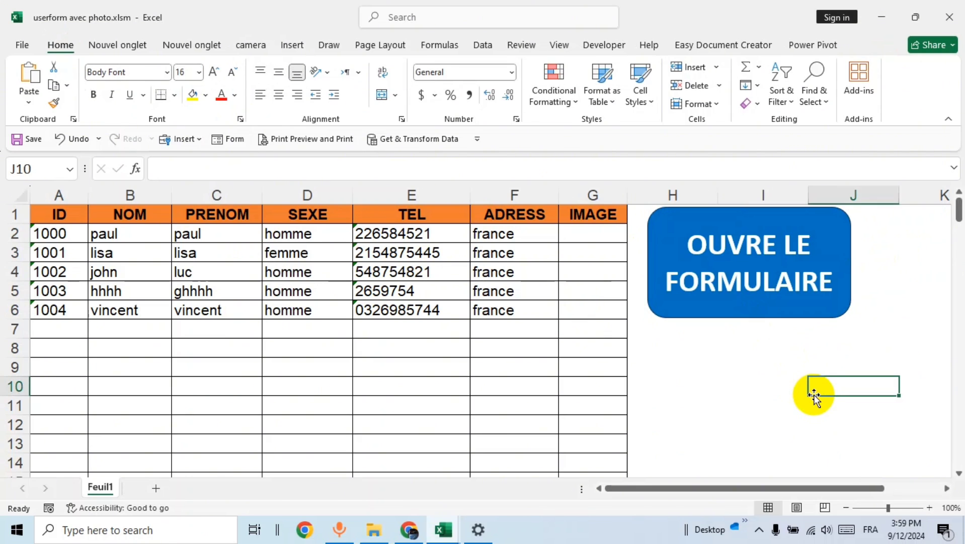